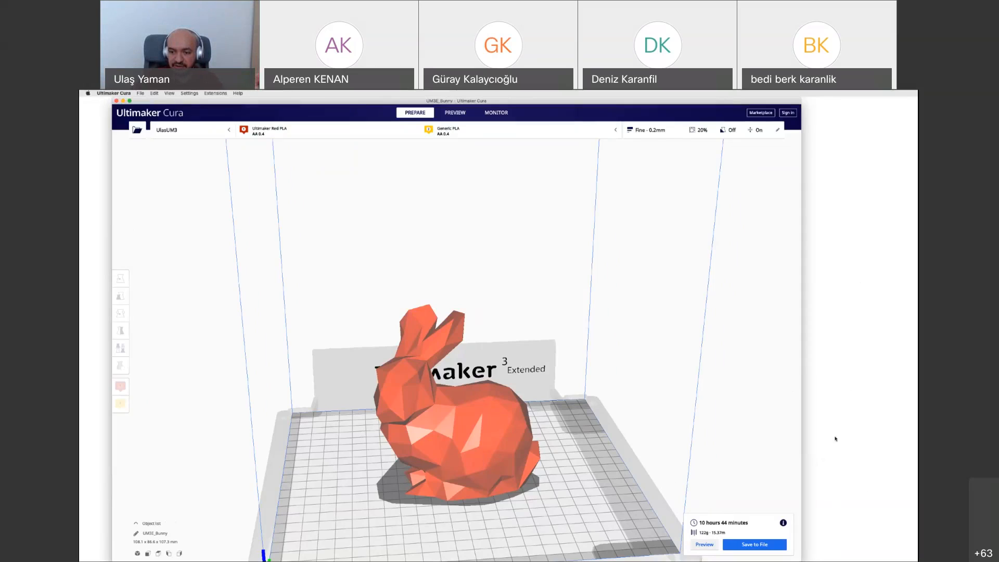
Narrow the window and examine the bunny model within the printer's full build volume
drag(800, 521, 689, 521)
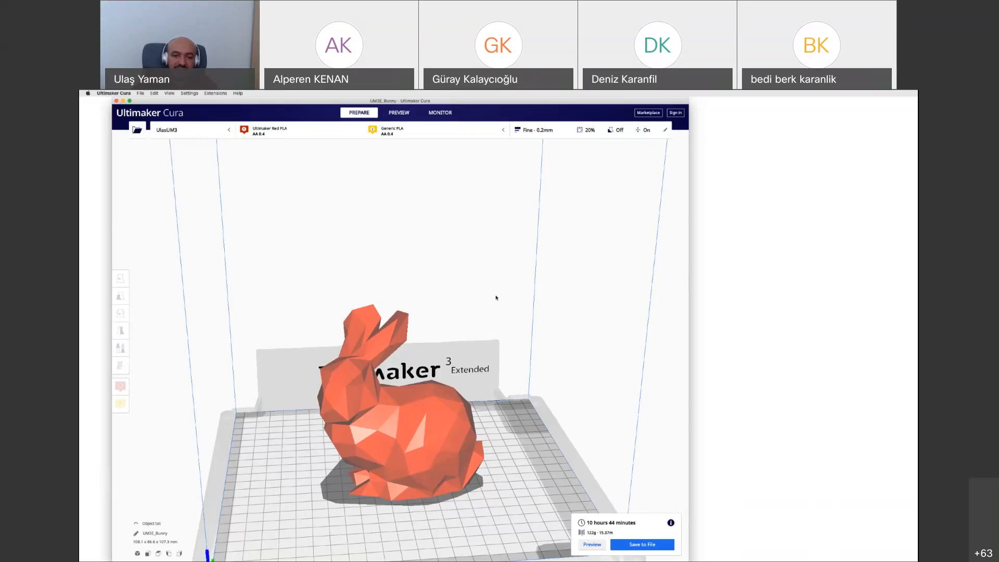
click(430, 416)
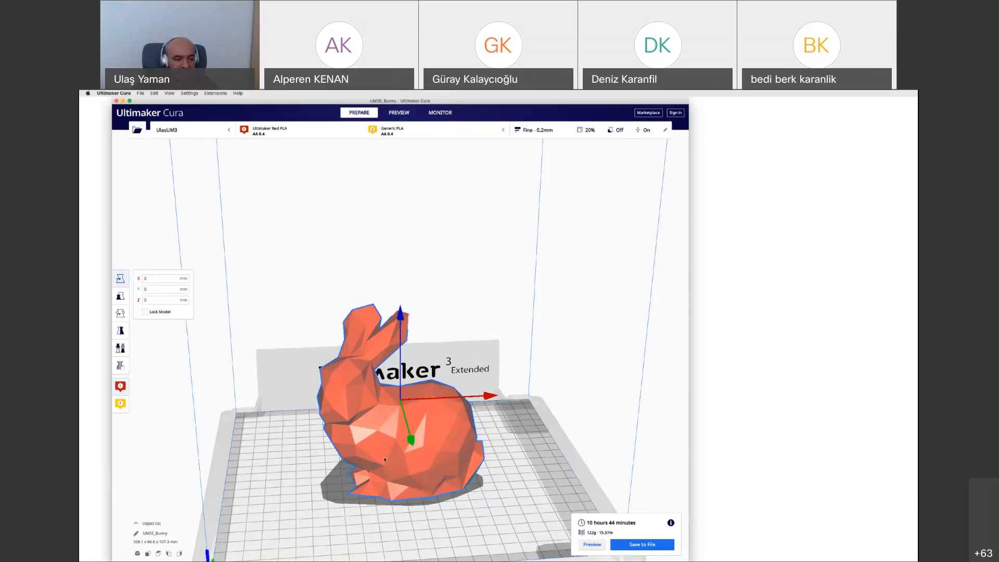
click(408, 517)
scroll(504, 478, down, 3)
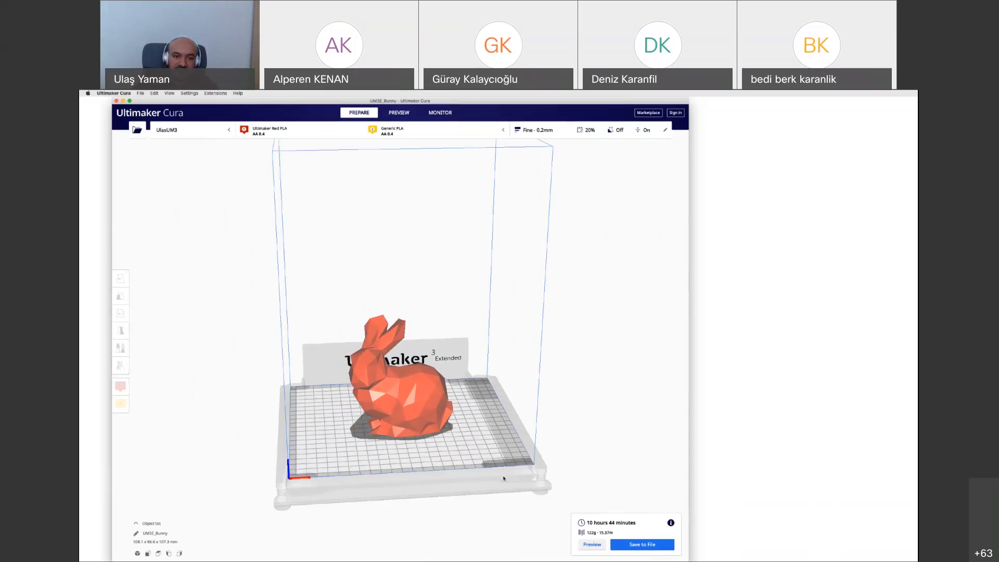
scroll(504, 478, down, 3)
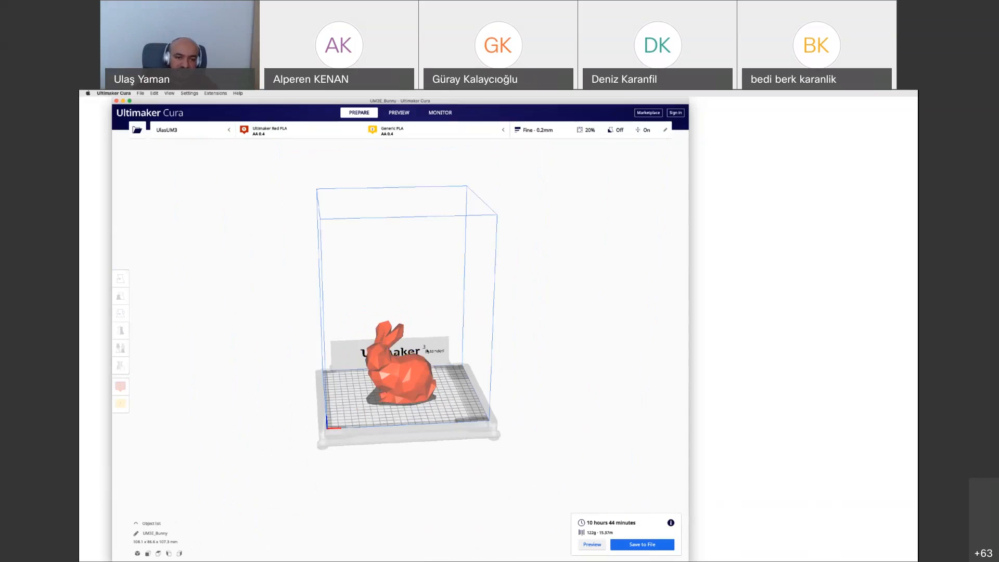
scroll(404, 350, up, 3)
scroll(404, 350, up, 2)
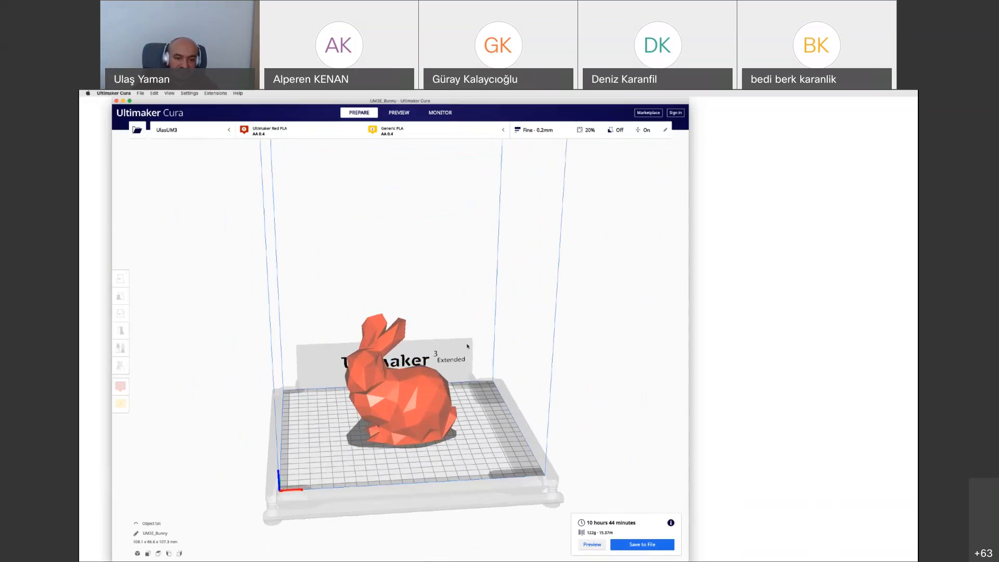
scroll(364, 390, up, 1)
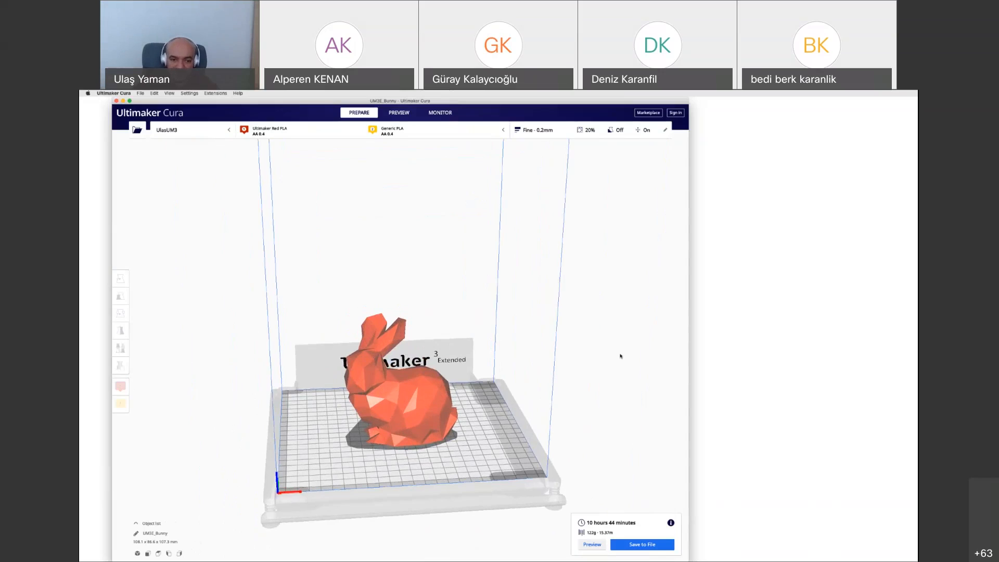
scroll(405, 399, up, 2)
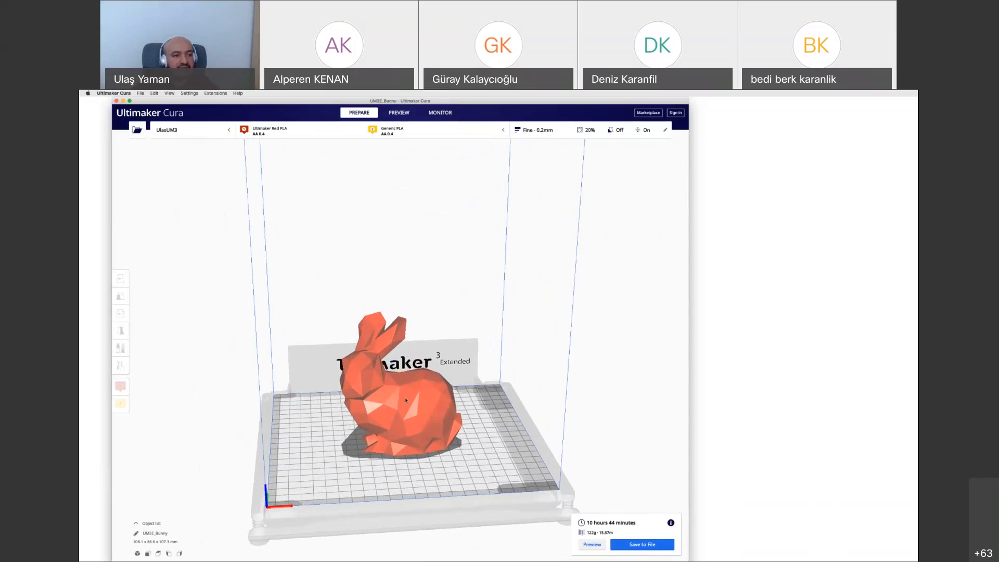
scroll(405, 400, up, 2)
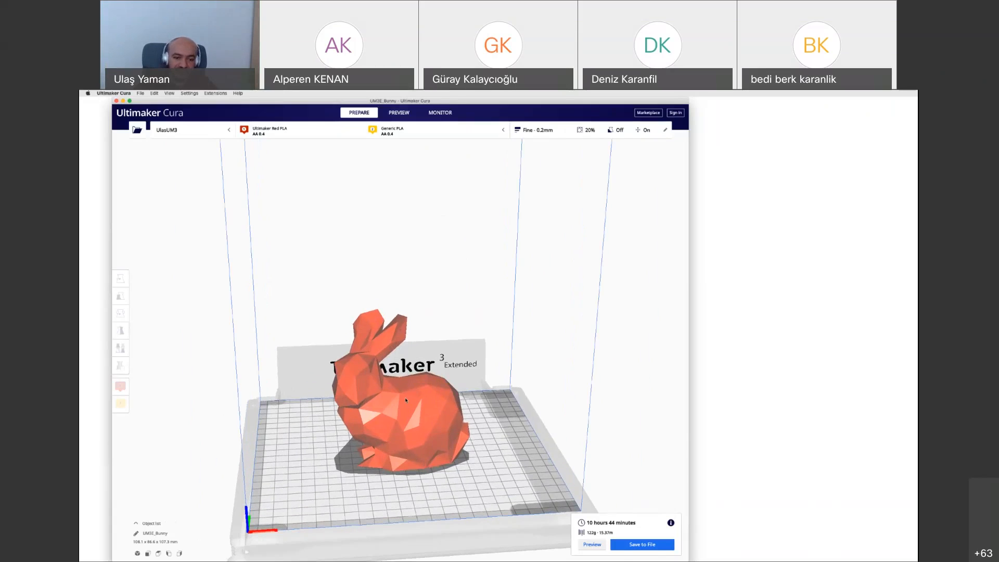
scroll(396, 358, up, 2)
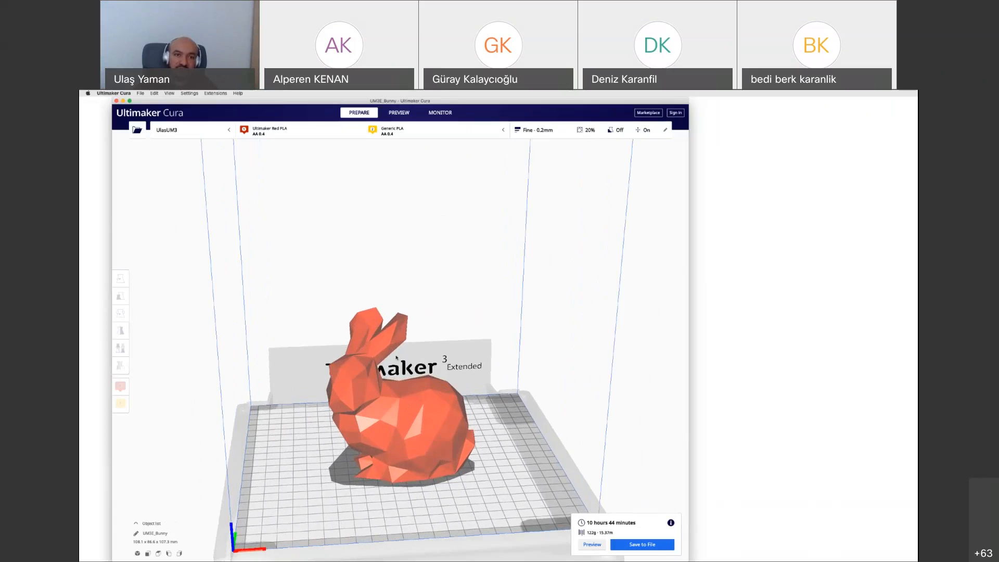
Scale the bunny model uniformly to 50% of its original size
click(396, 358)
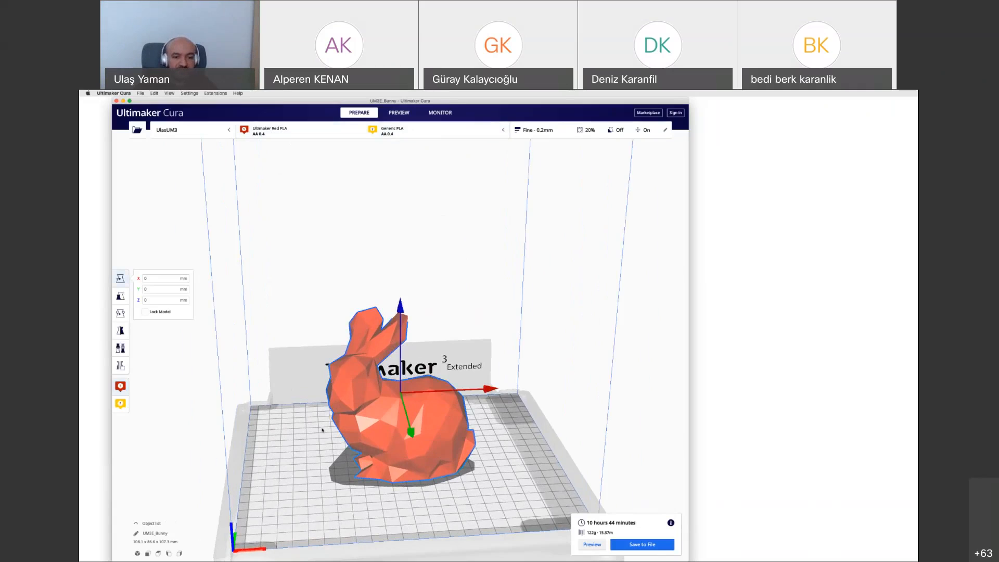
click(159, 342)
click(391, 420)
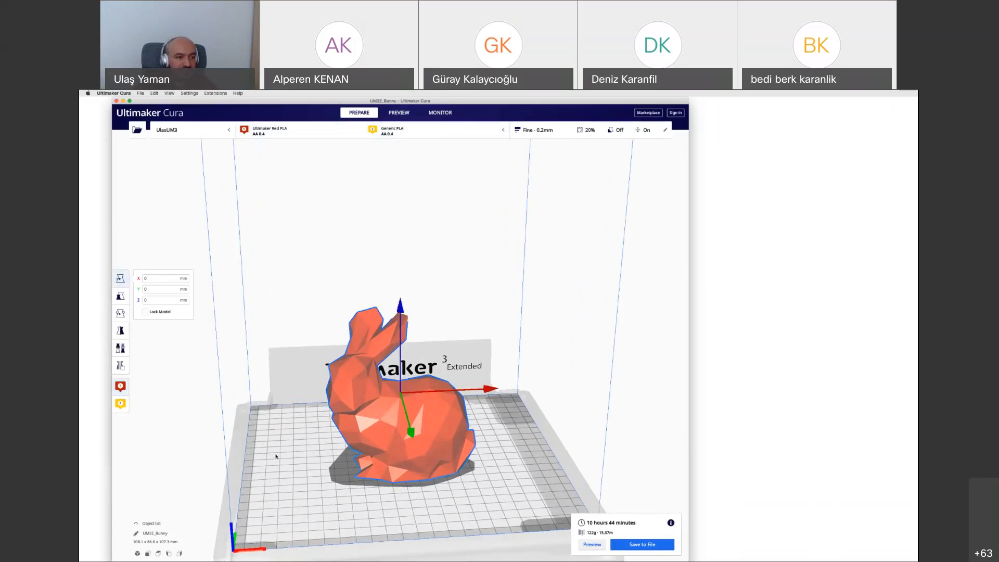
click(121, 296)
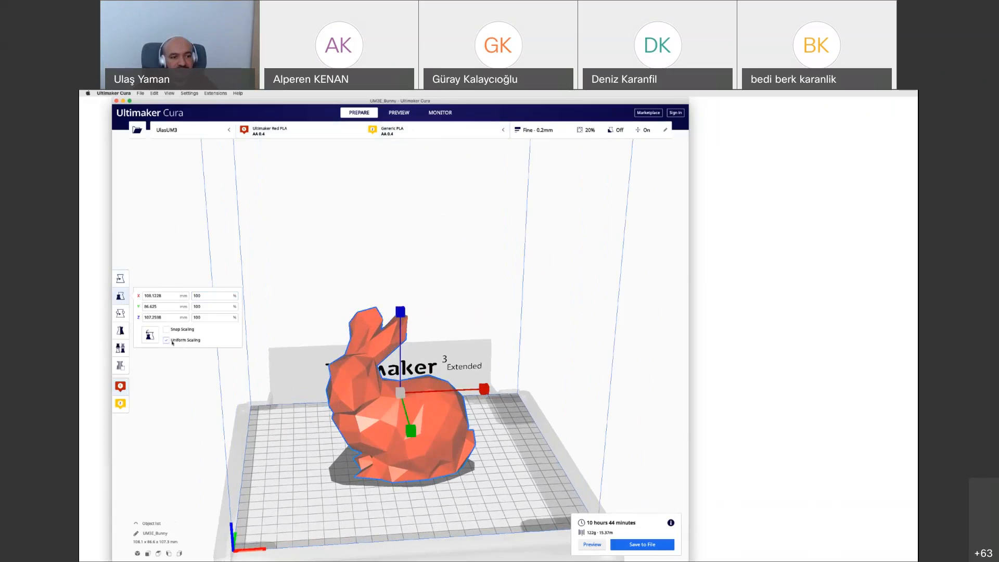
drag(207, 296, 131, 288)
text(50)
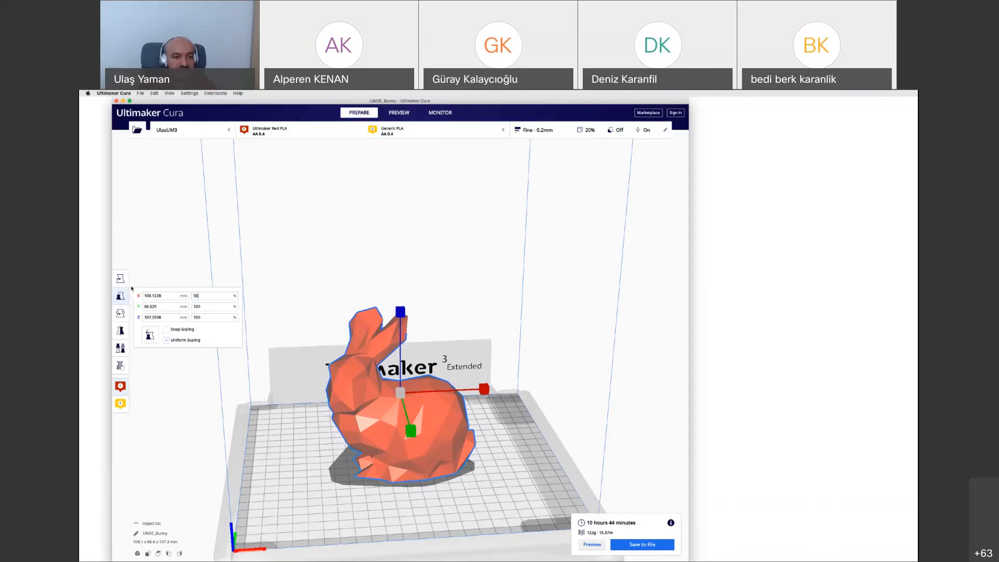
key(Return)
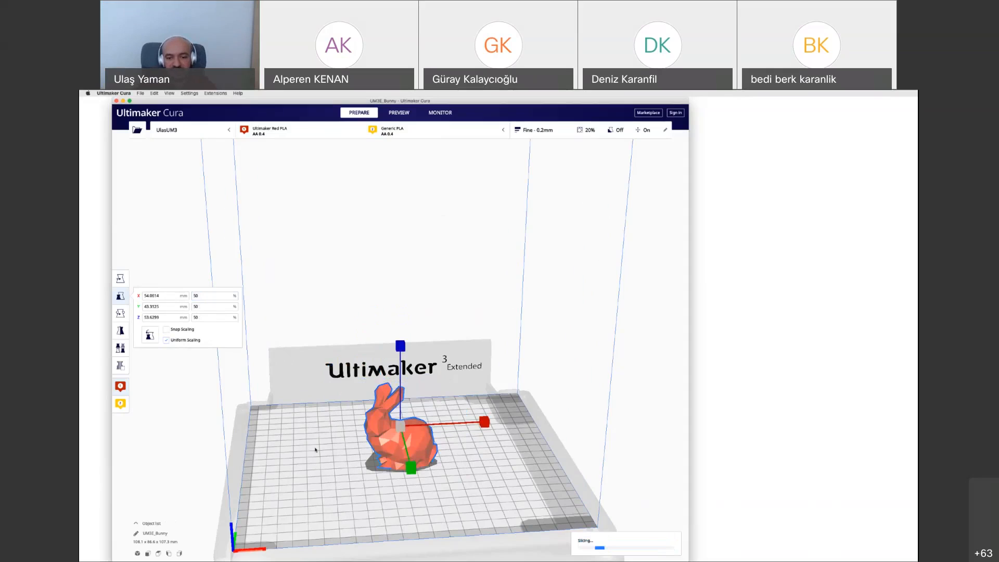
click(440, 466)
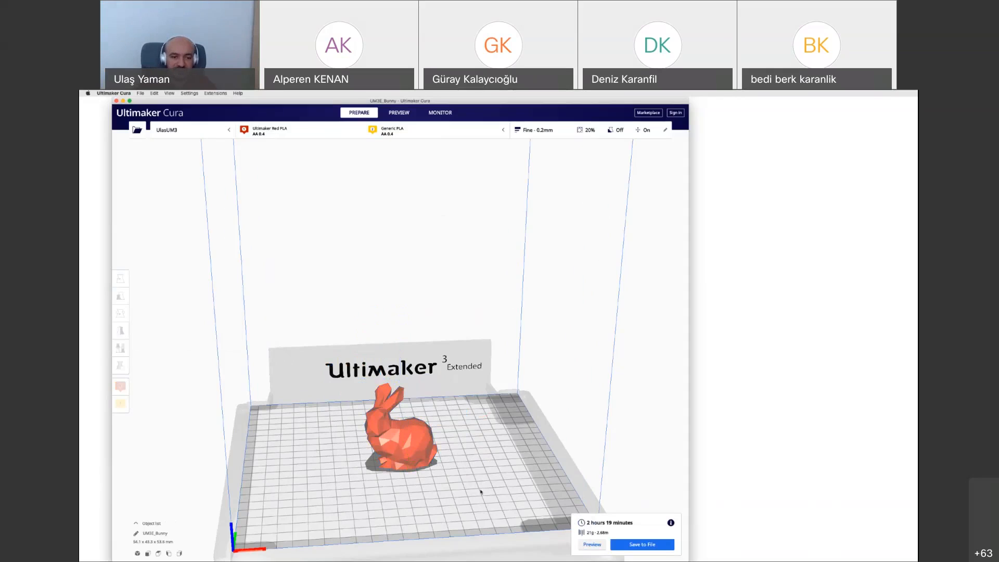
Try scaling only the bunny's height to 100% with uniform scaling turned off, and undo that change
click(418, 435)
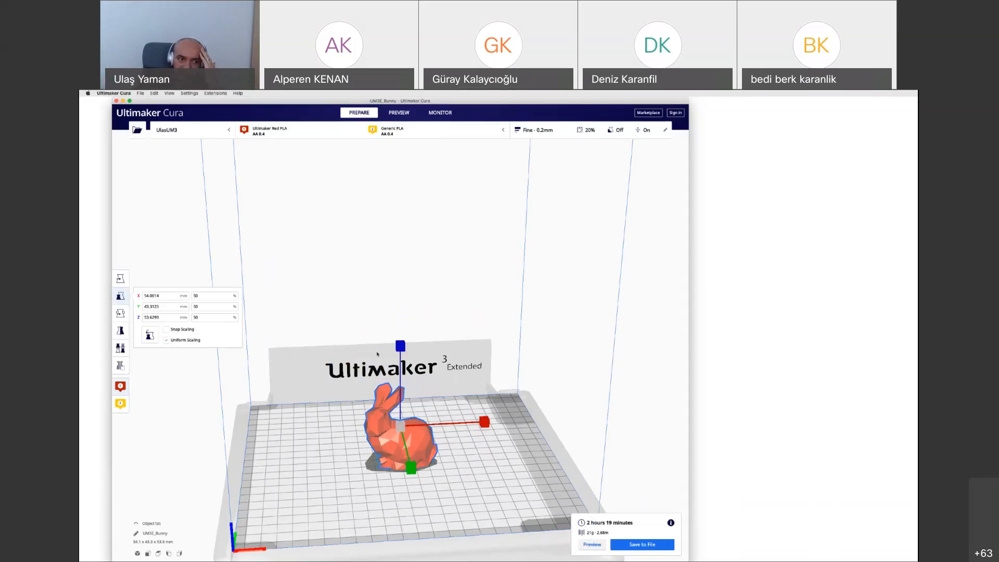
click(205, 317)
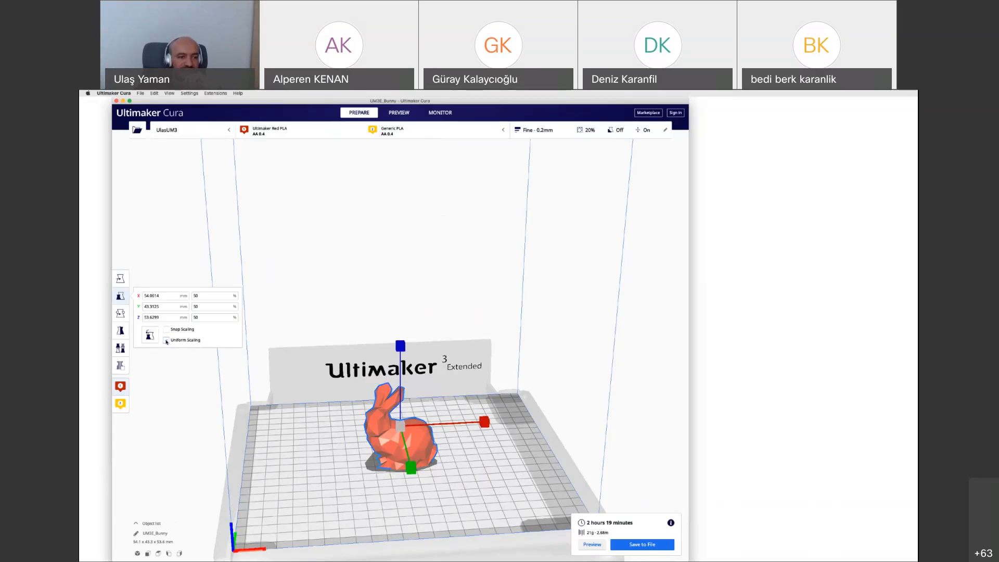
click(196, 318)
text(100)
click(212, 306)
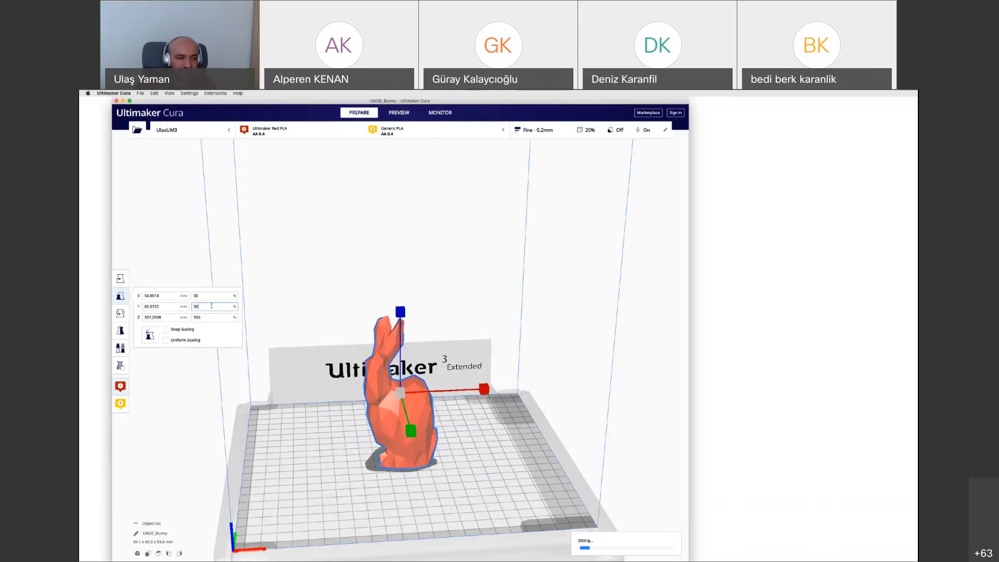
click(312, 436)
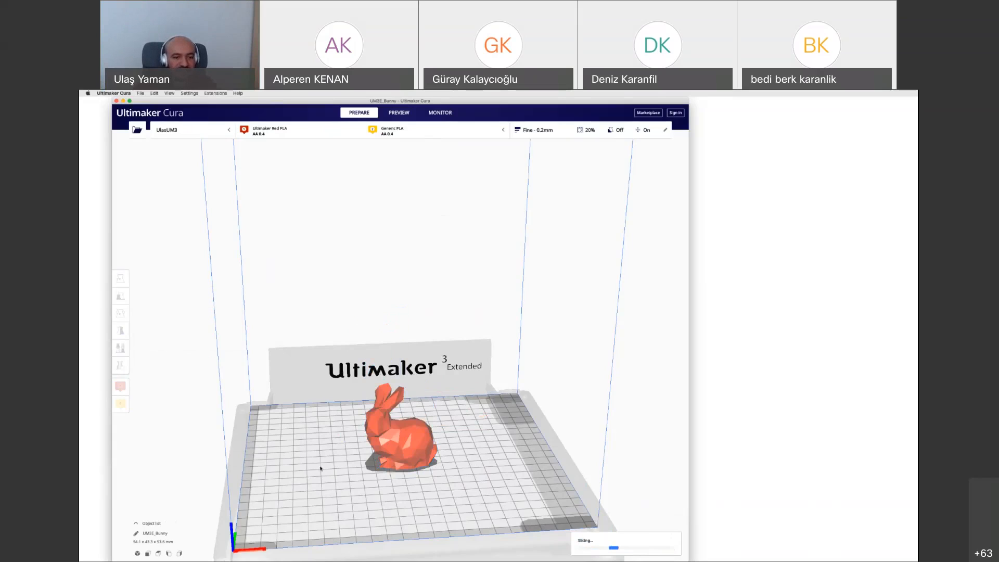
Rotate the bunny about its vertical axis and tilt it about the red axis on the build plate
click(395, 442)
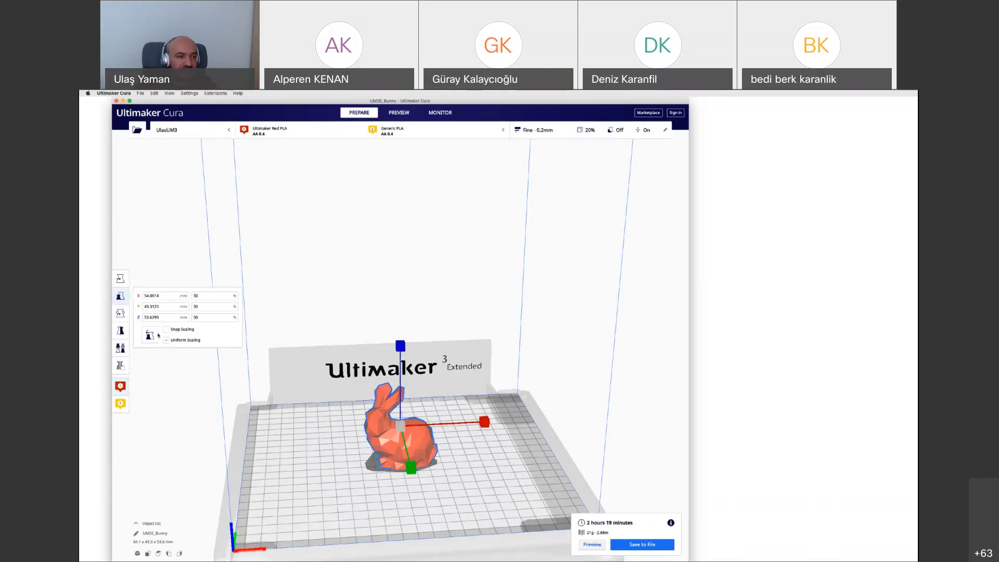
click(120, 313)
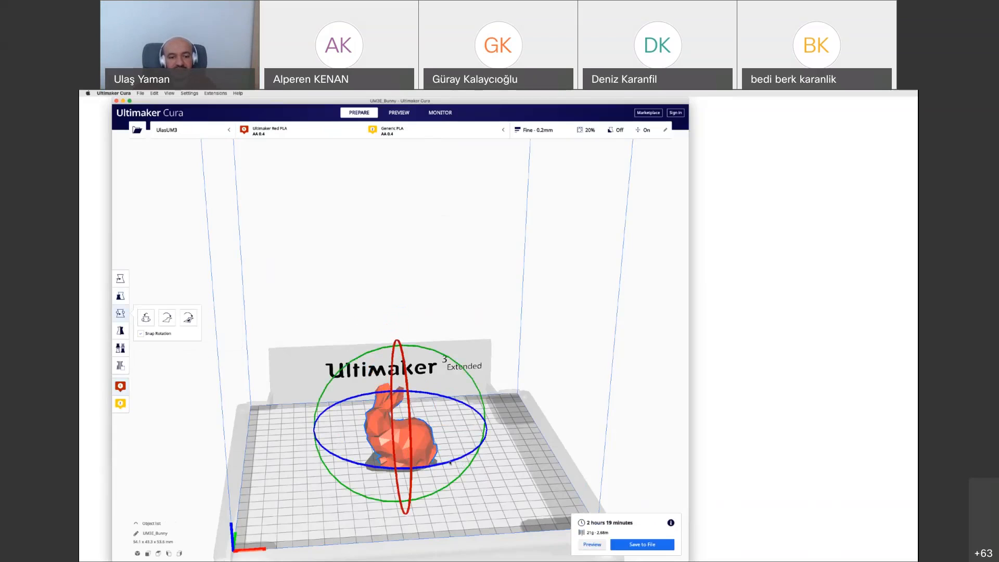
mouse_move(450, 462)
mouse_down()
mouse_move(467, 427)
mouse_move(438, 448)
mouse_up()
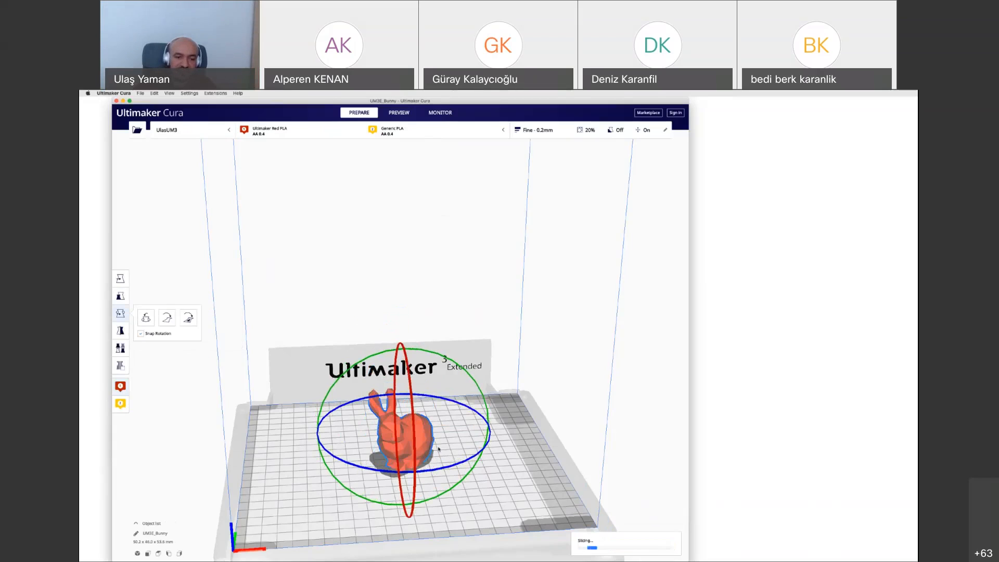
drag(415, 446, 418, 422)
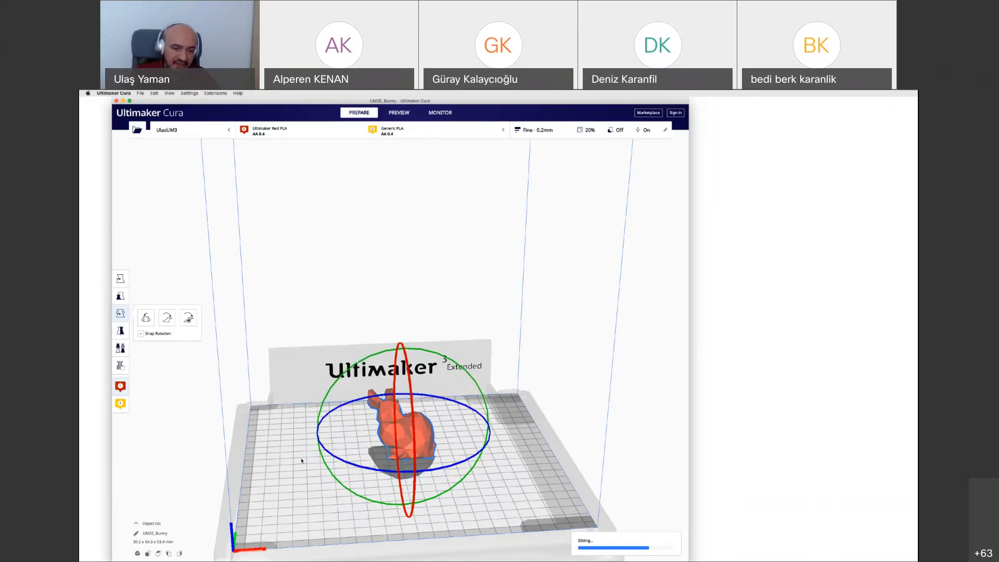
click(302, 461)
click(425, 424)
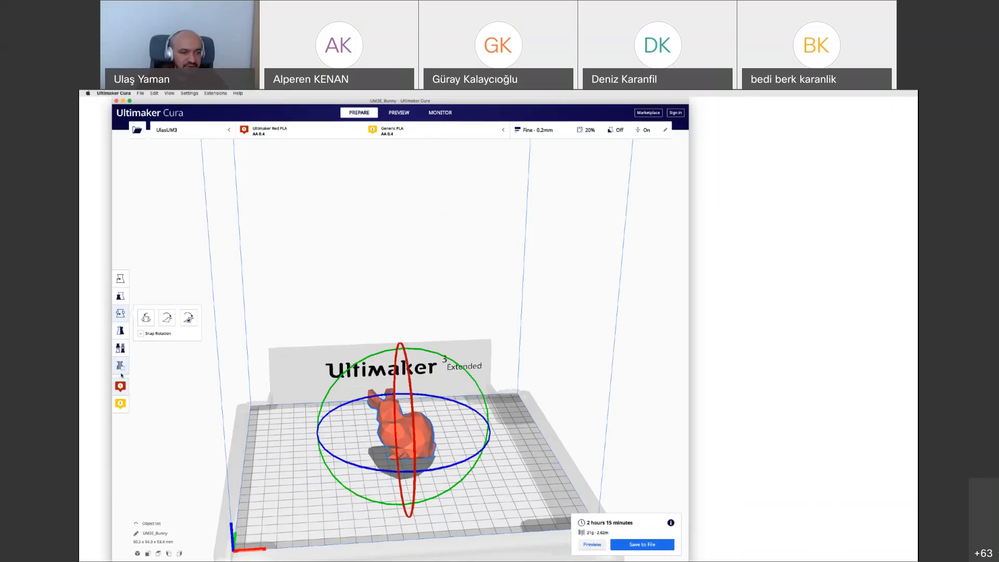
click(294, 459)
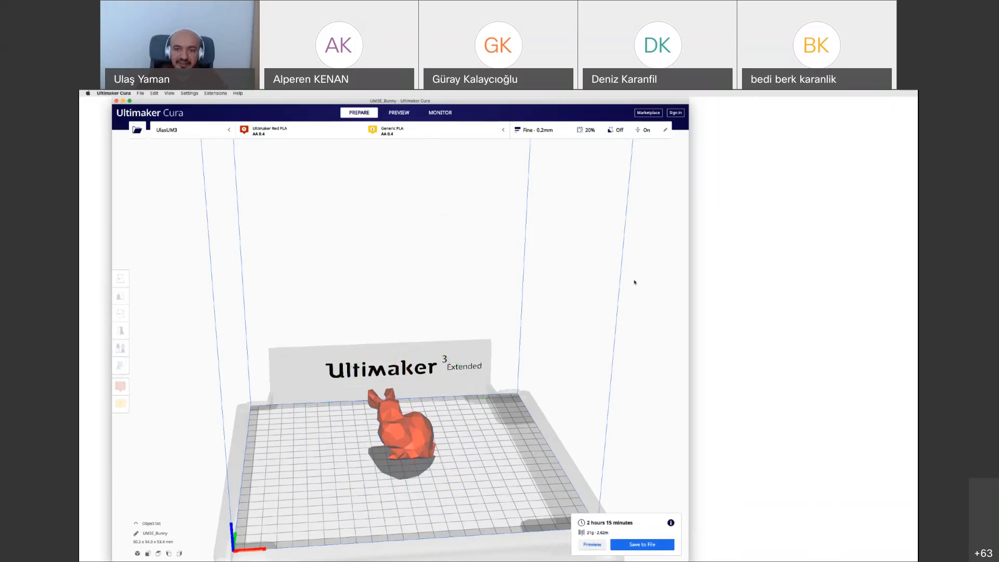
Set the layer height to 0.1 mm in the custom print settings and reslice the model
click(546, 134)
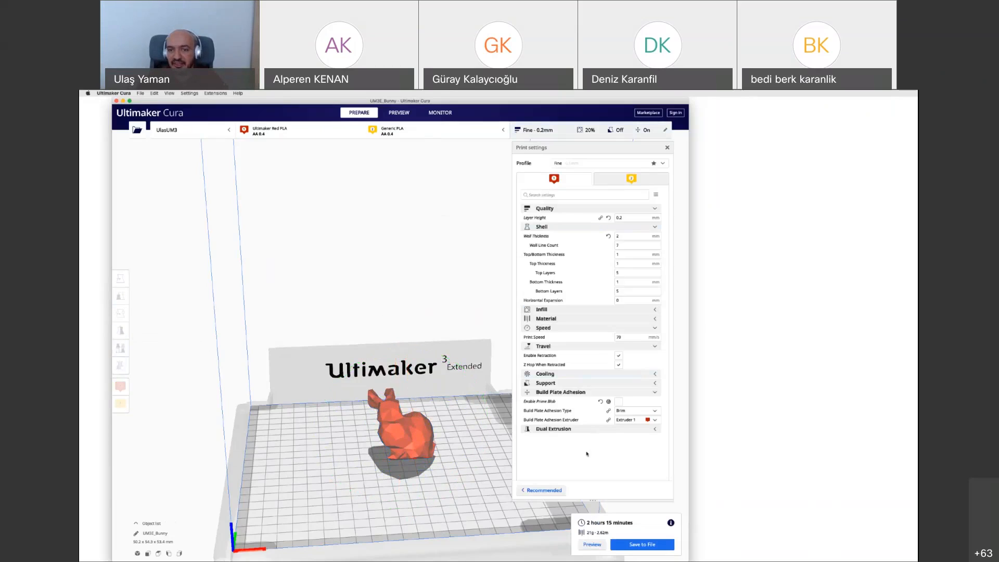
mouse_move(610, 420)
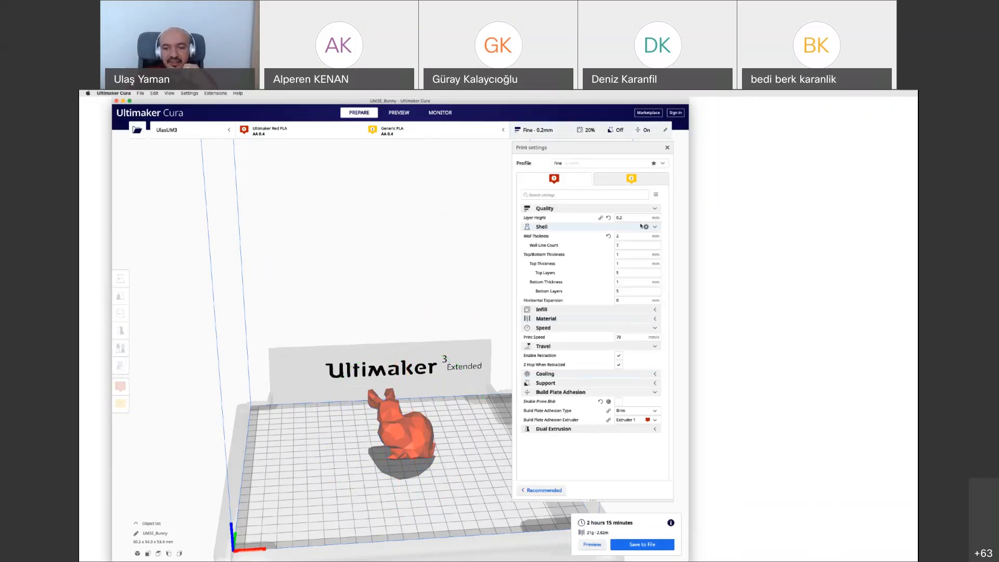
click(620, 291)
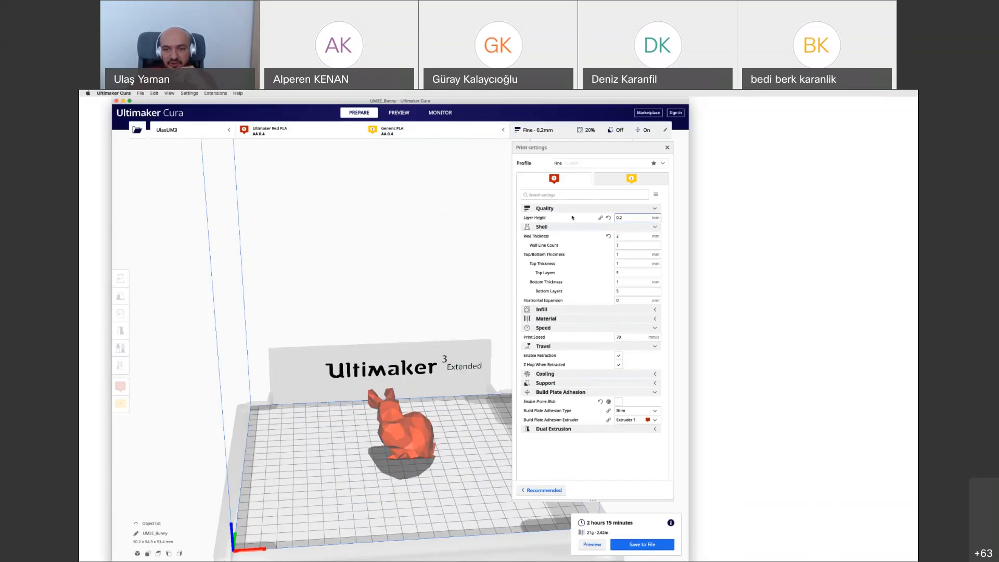
mouse_move(589, 219)
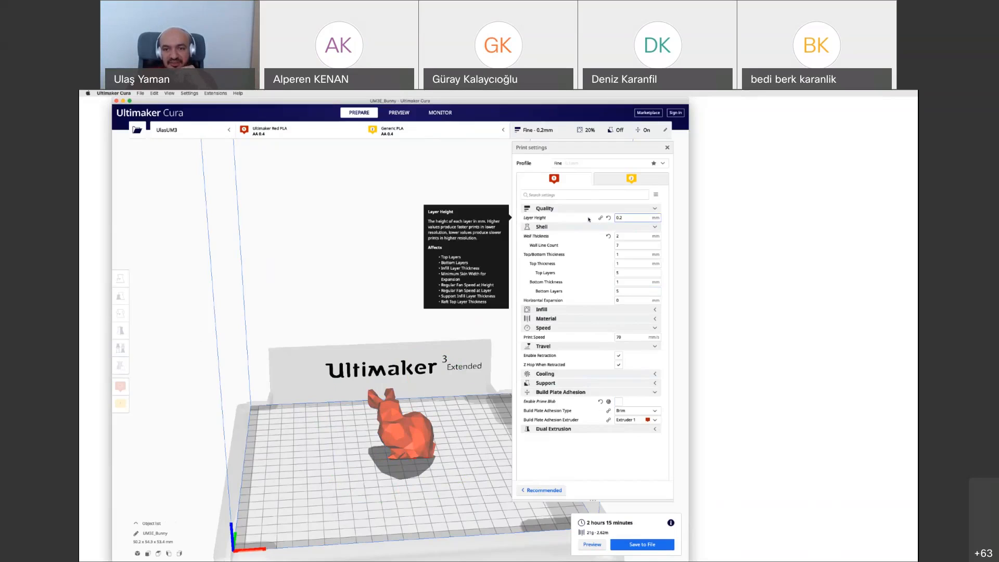
click(629, 219)
key(BackSpace)
text(1)
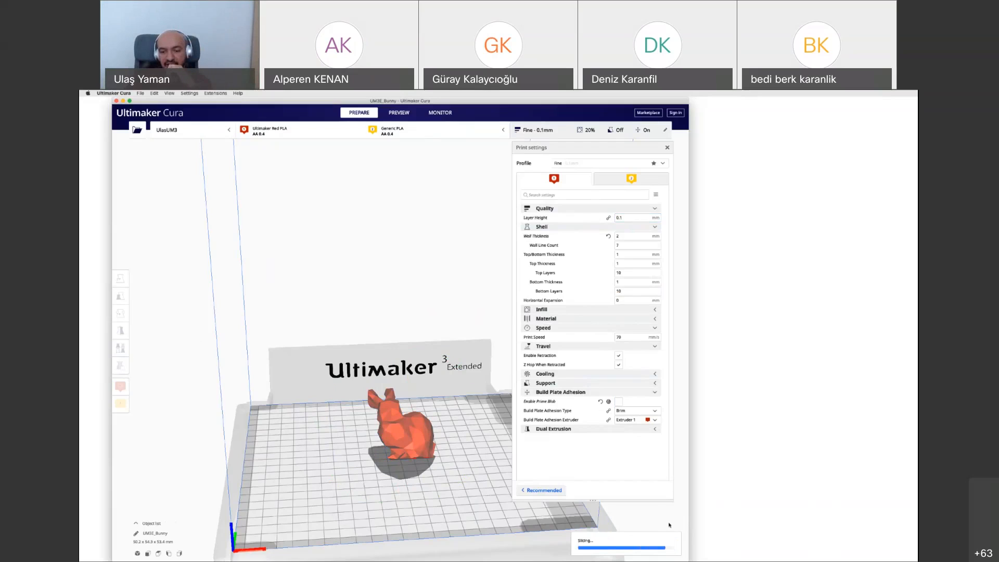
mouse_move(670, 523)
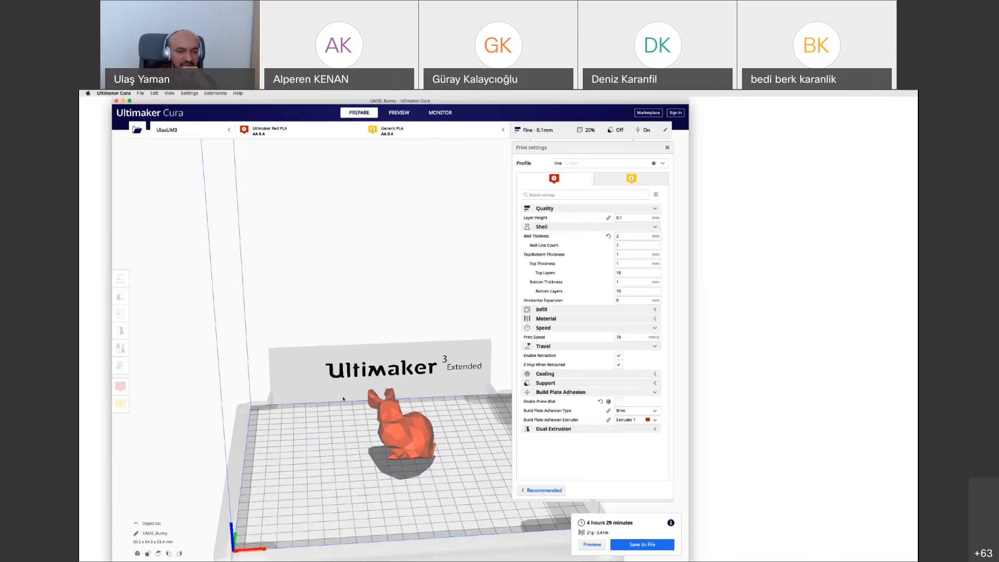
Reset the bunny's rotation and lay the model flat on the build plate
click(414, 426)
drag(414, 425, 410, 466)
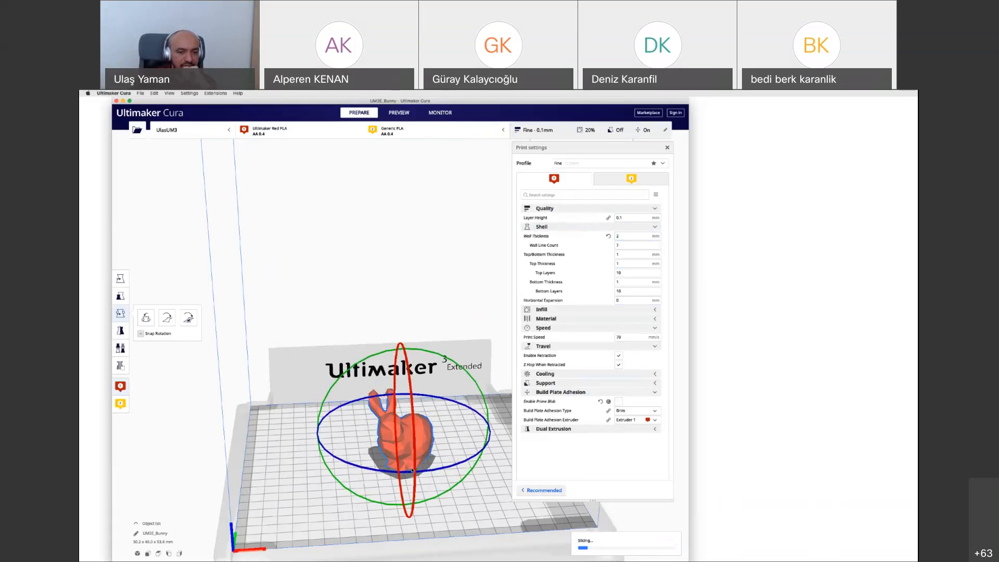
click(381, 460)
click(392, 438)
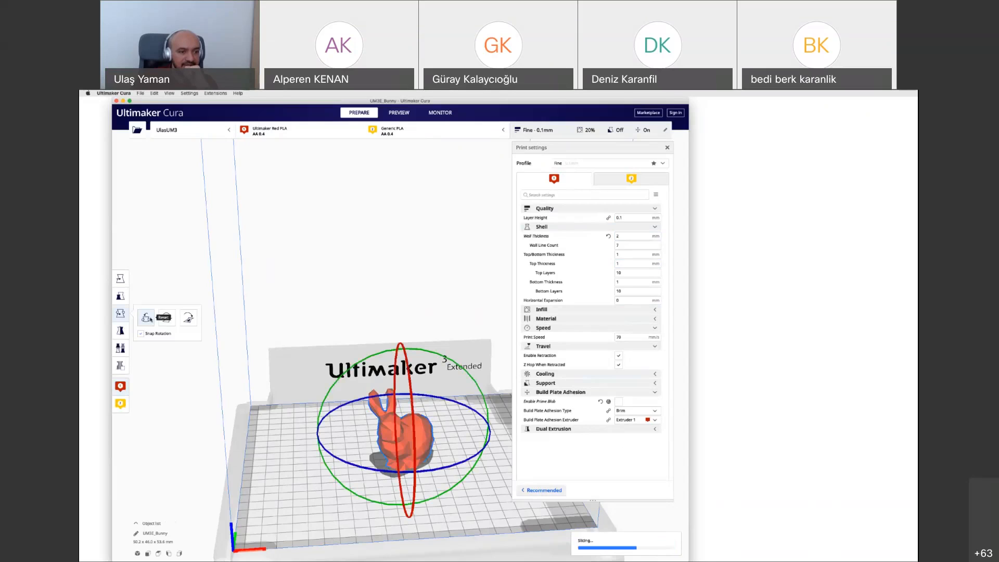
click(148, 318)
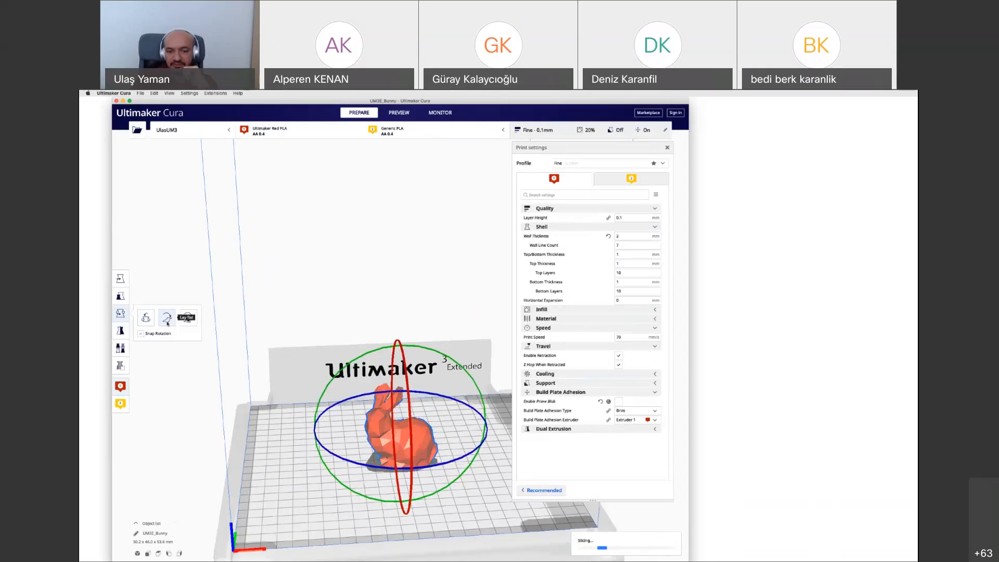
click(166, 320)
click(483, 486)
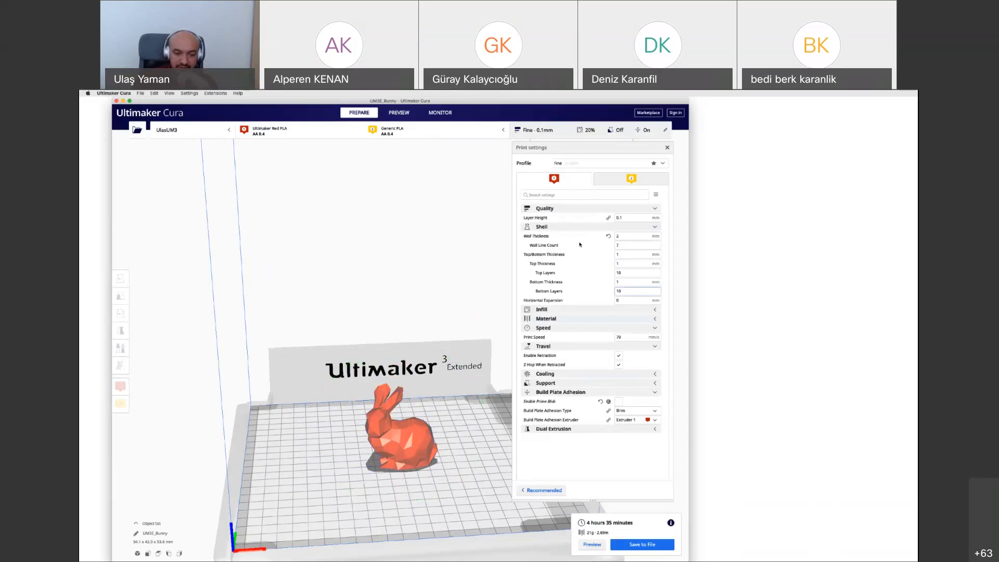
Preview the sliced bunny from above and step through its layers to examine the first layer, walls and internal infill
scroll(433, 479, up, 4)
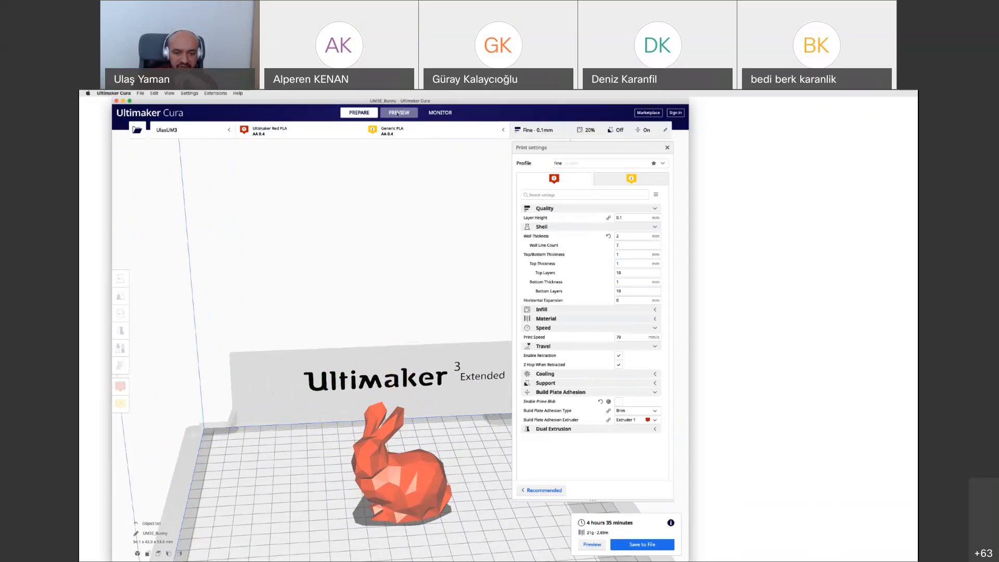
click(398, 113)
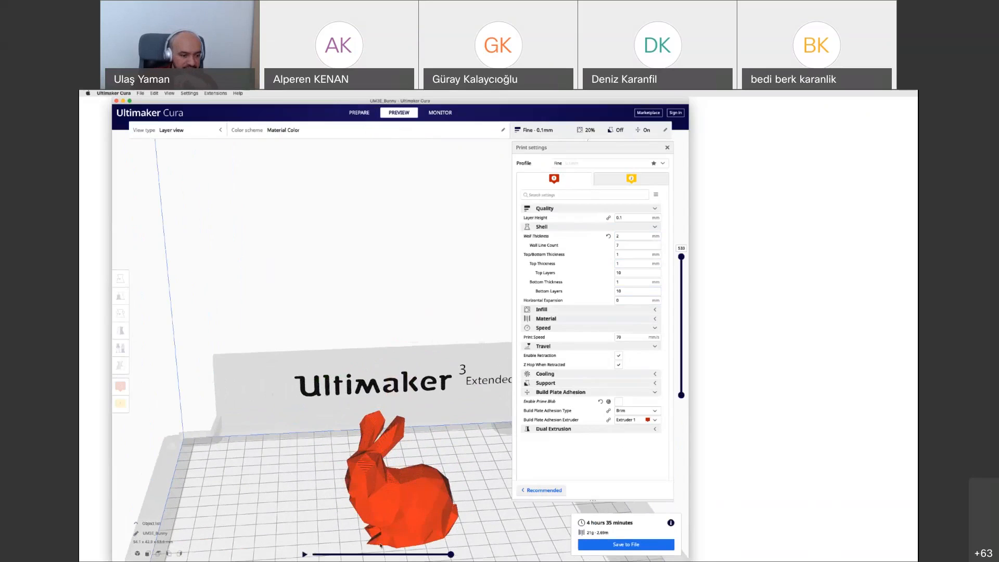
click(158, 553)
scroll(395, 313, up, 1)
scroll(395, 313, up, 3)
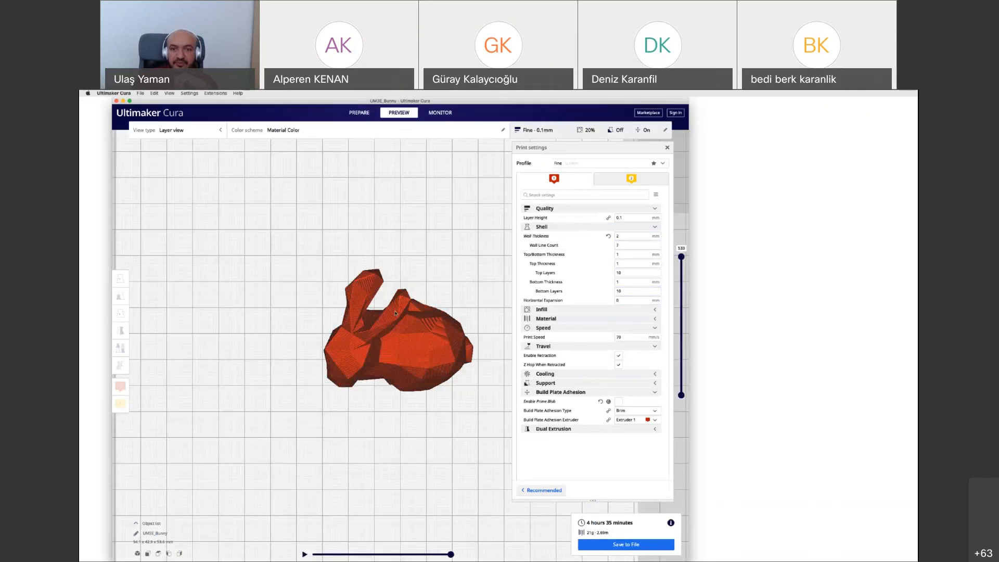
scroll(395, 314, up, 3)
click(539, 135)
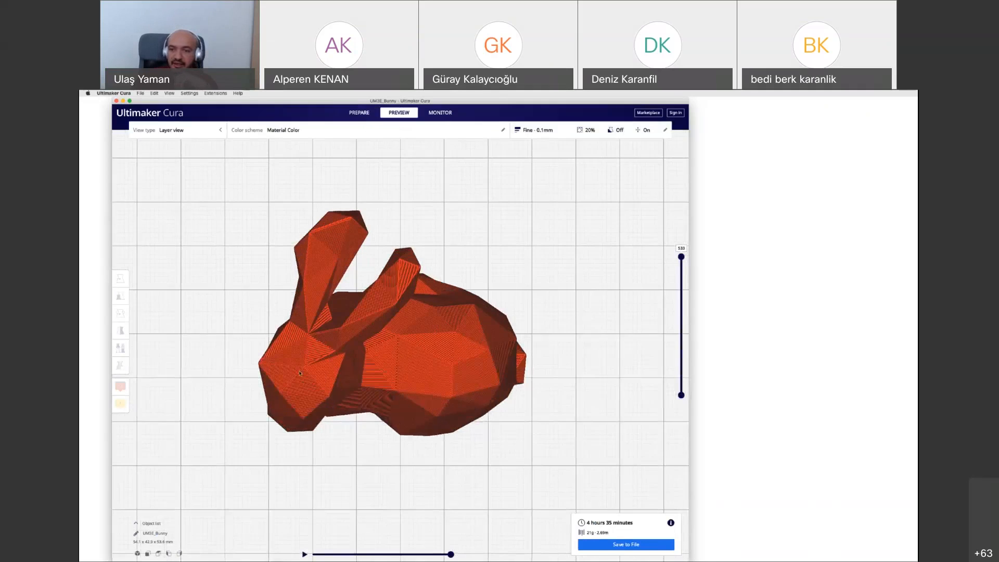
scroll(300, 372, up, 1)
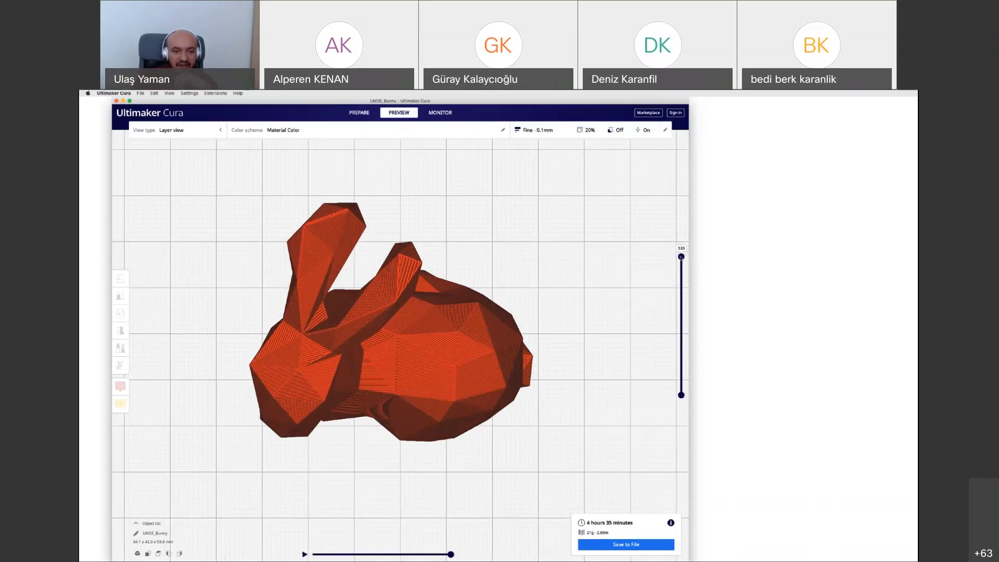
drag(680, 255, 684, 396)
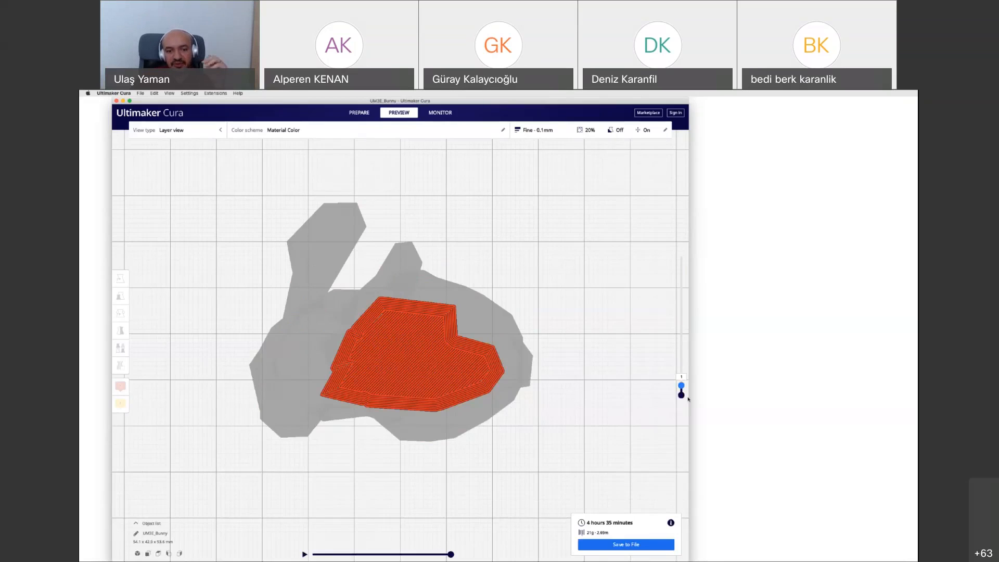
drag(688, 391, 686, 354)
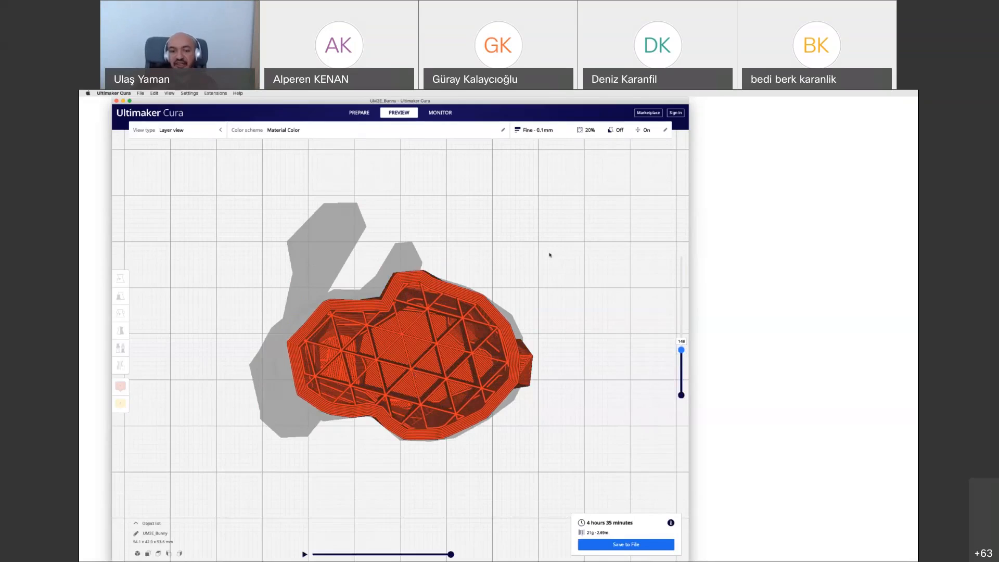
Set the wall line count to 2 in the shell settings and inspect the resliced walls
click(562, 130)
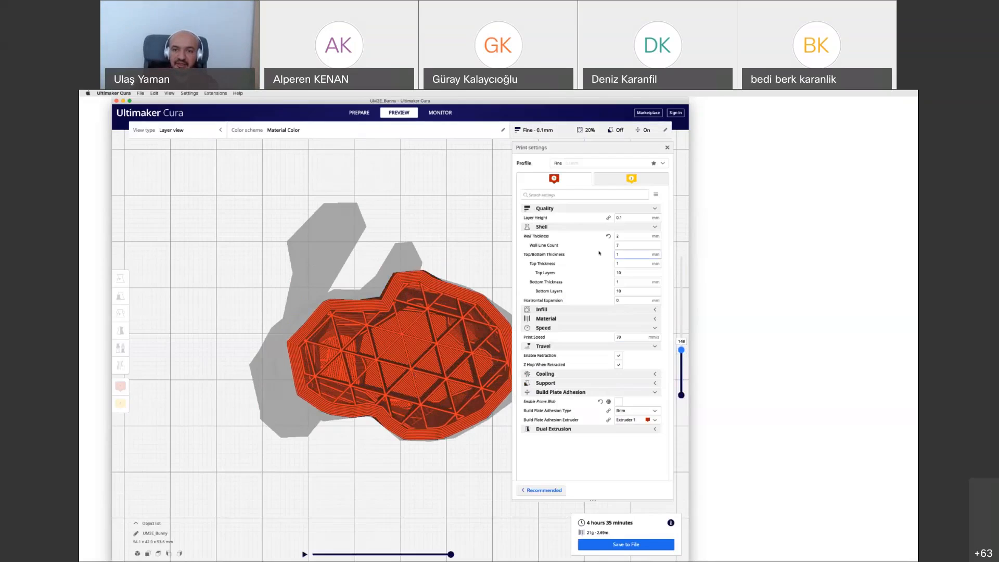
double_click(628, 243)
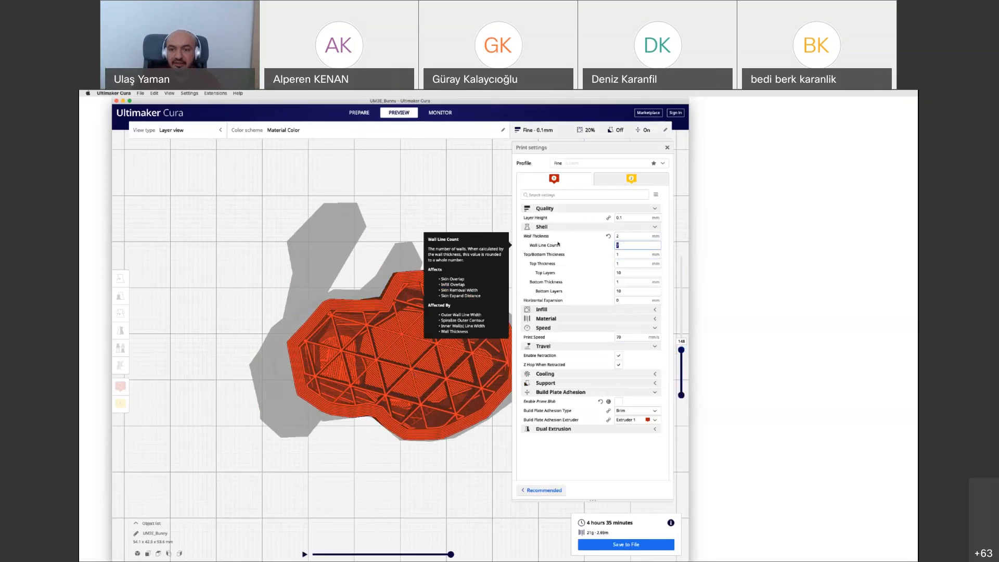
text(2)
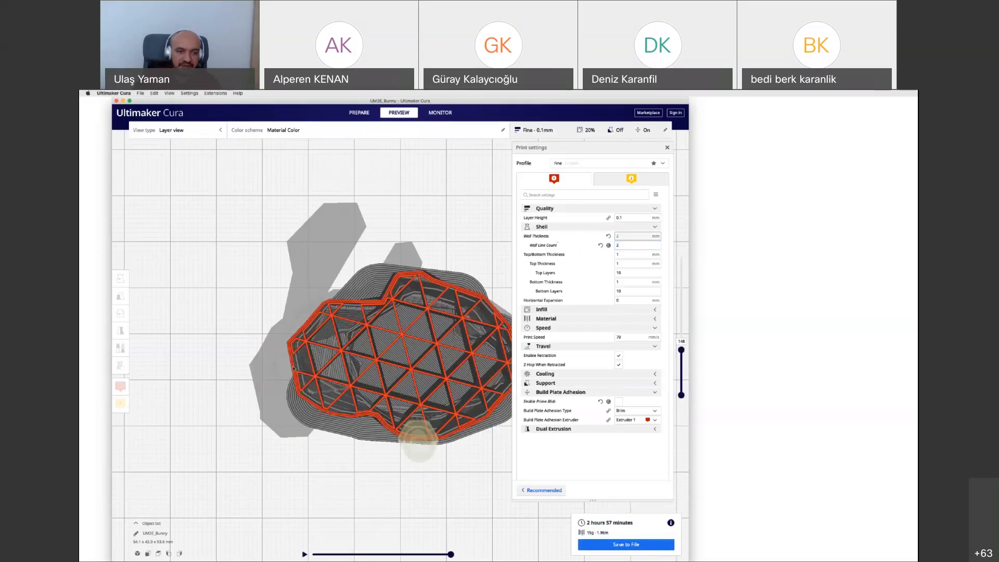
scroll(292, 369, up, 2)
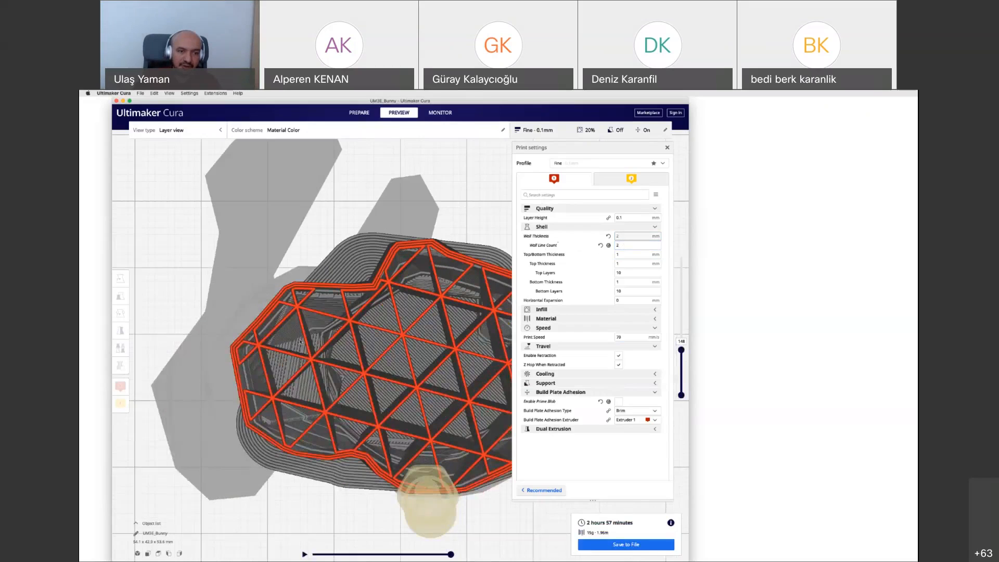
scroll(336, 292, up, 2)
scroll(336, 293, down, 4)
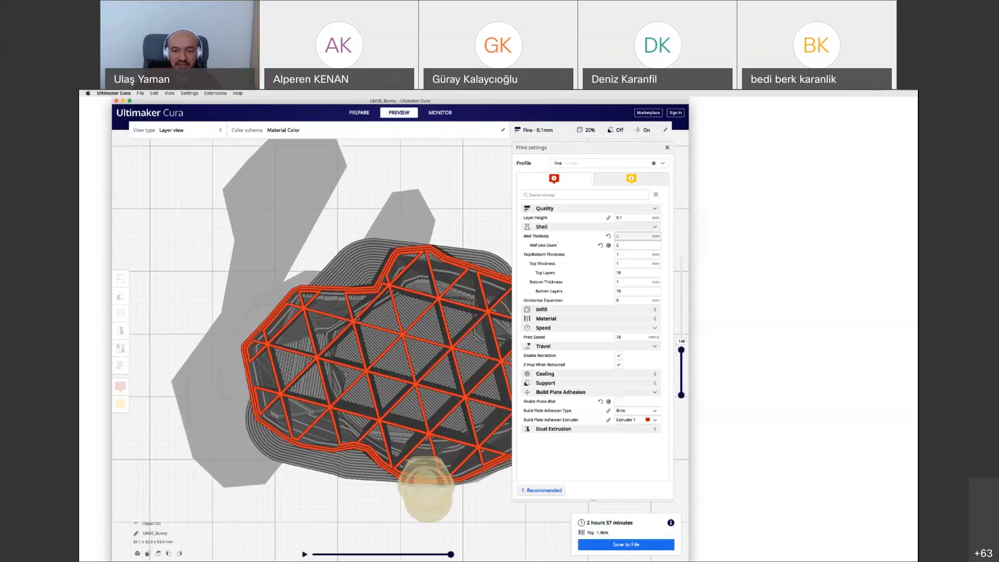
scroll(416, 294, down, 1)
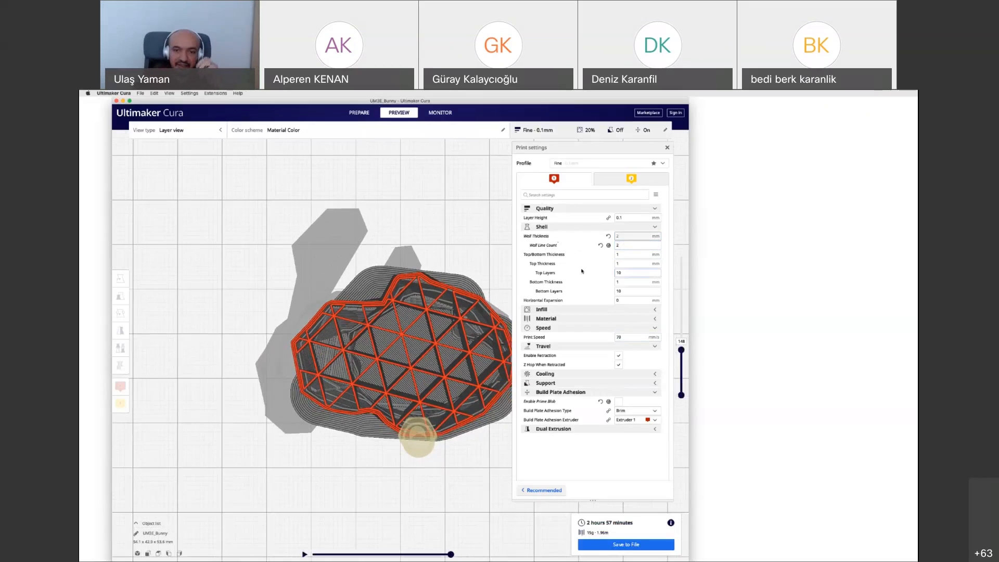
Set the infill density to 75% and inspect the resliced infill up to the topmost layer
click(629, 255)
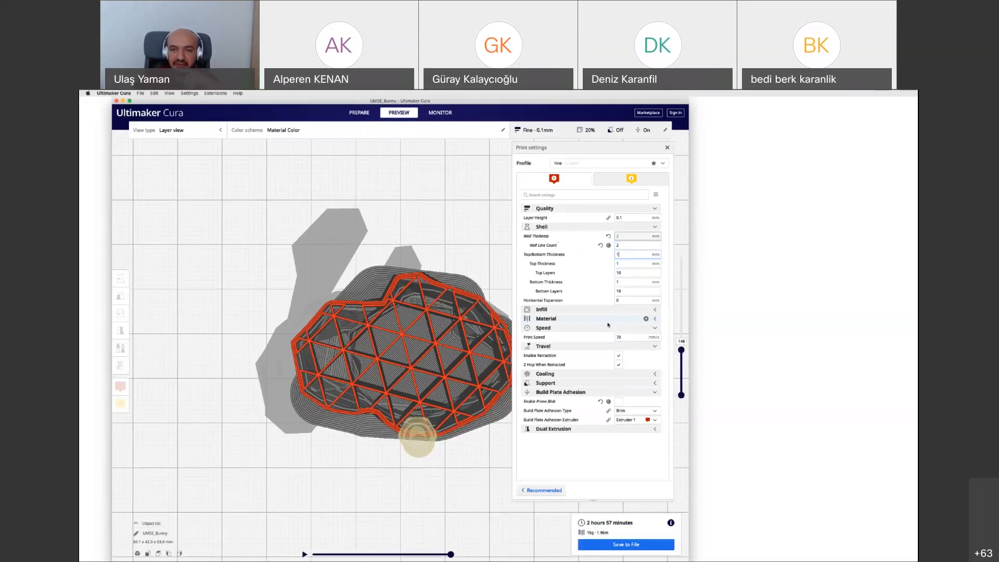
click(568, 229)
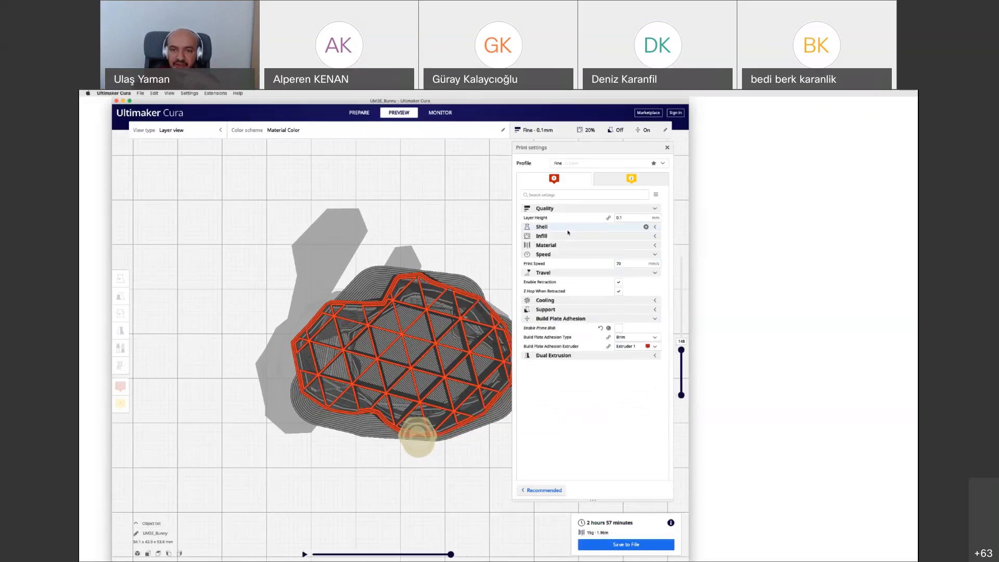
click(566, 209)
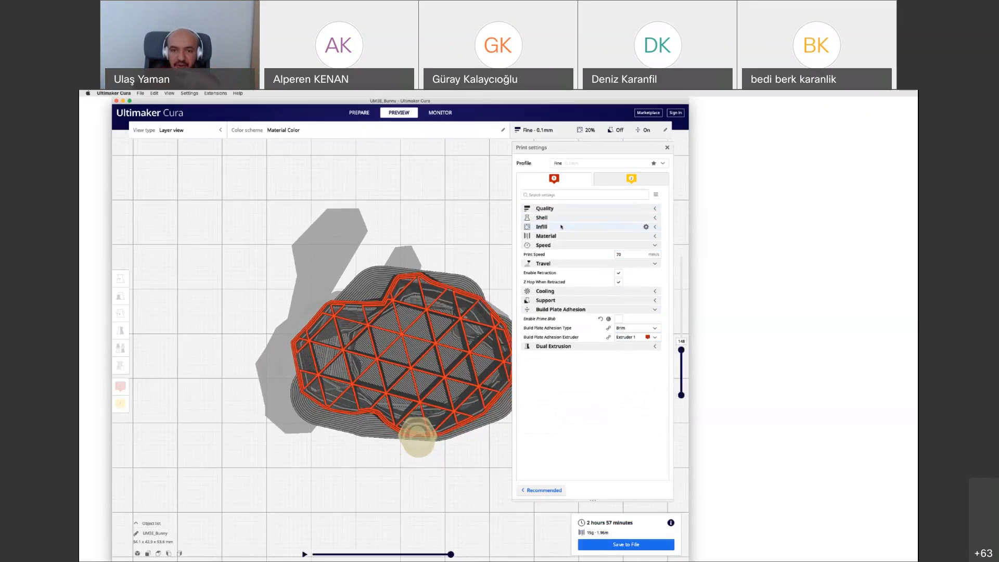
click(561, 227)
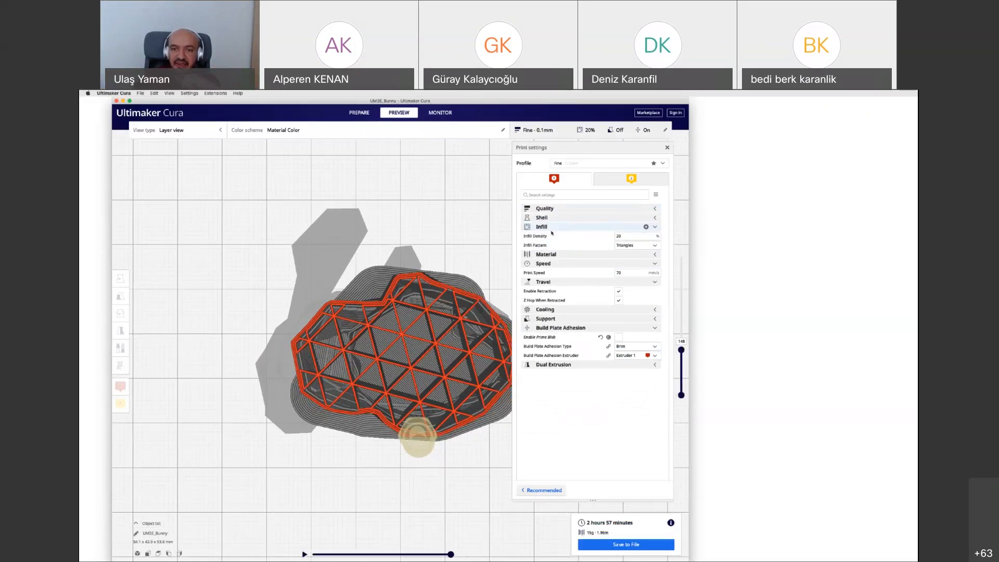
double_click(624, 236)
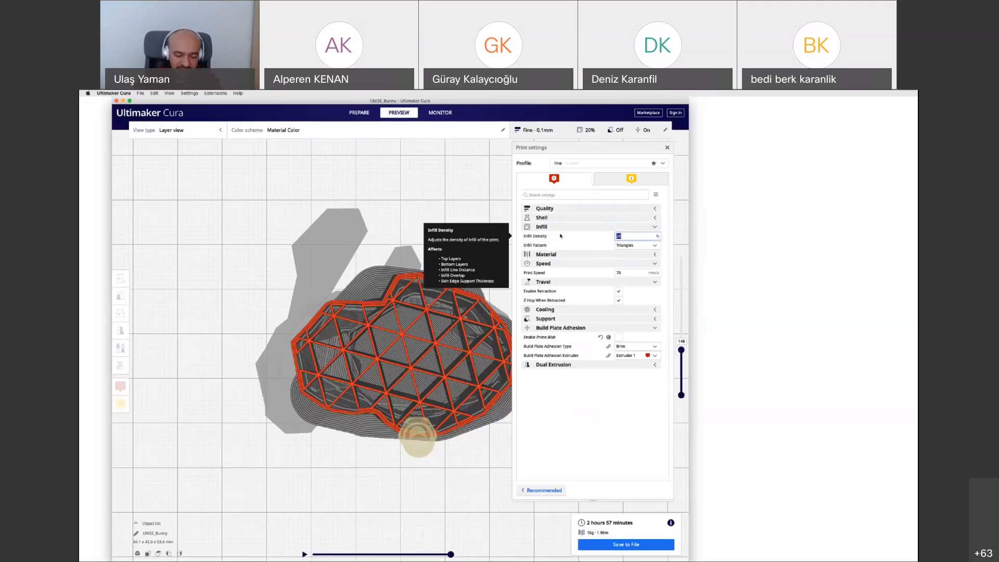
text(75)
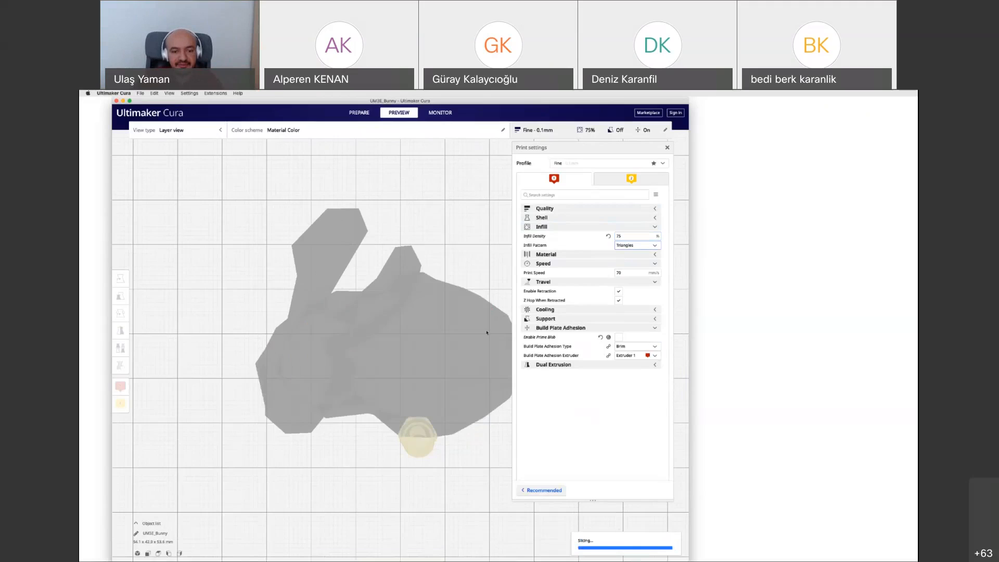
scroll(366, 360, up, 5)
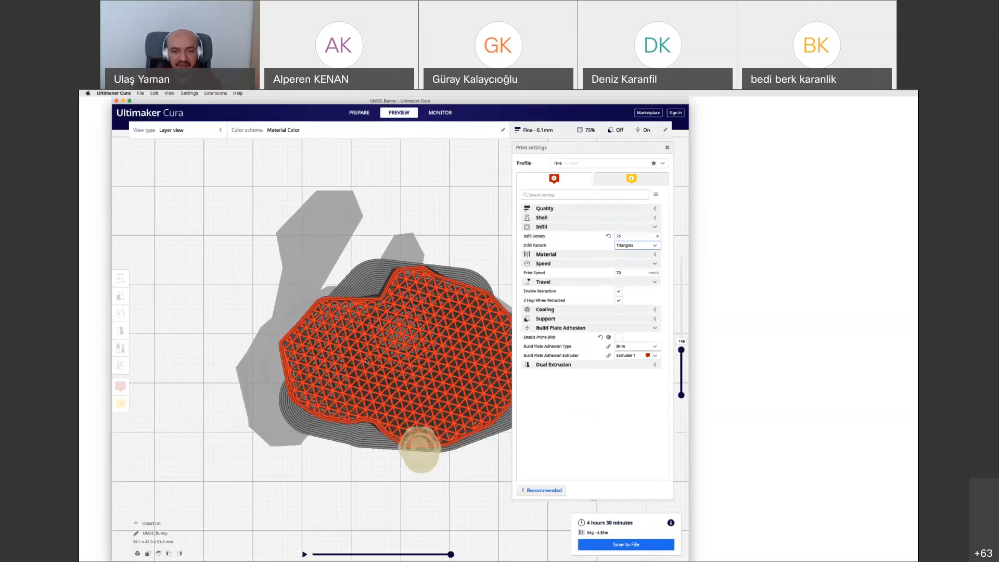
scroll(366, 360, up, 1)
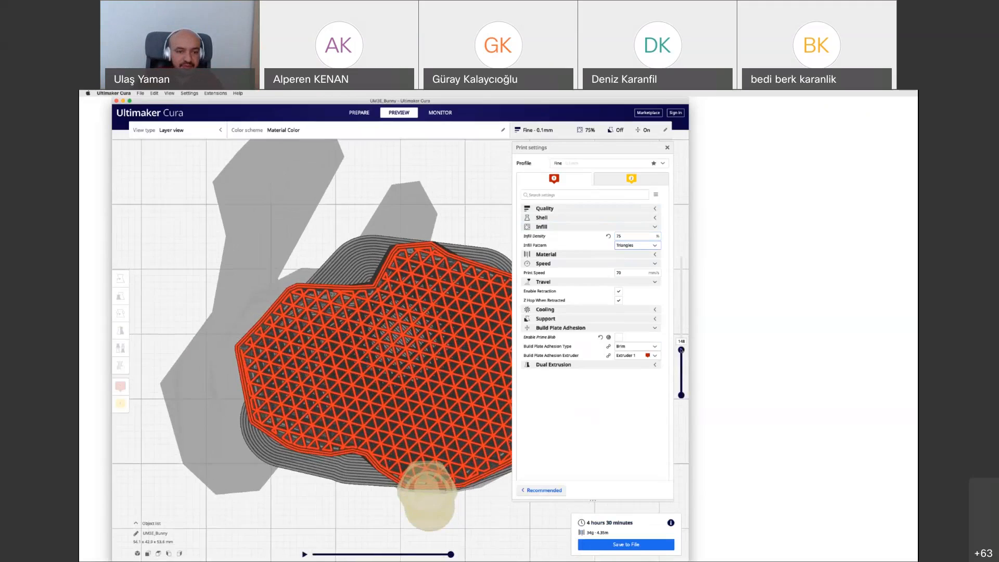
drag(681, 349, 694, 251)
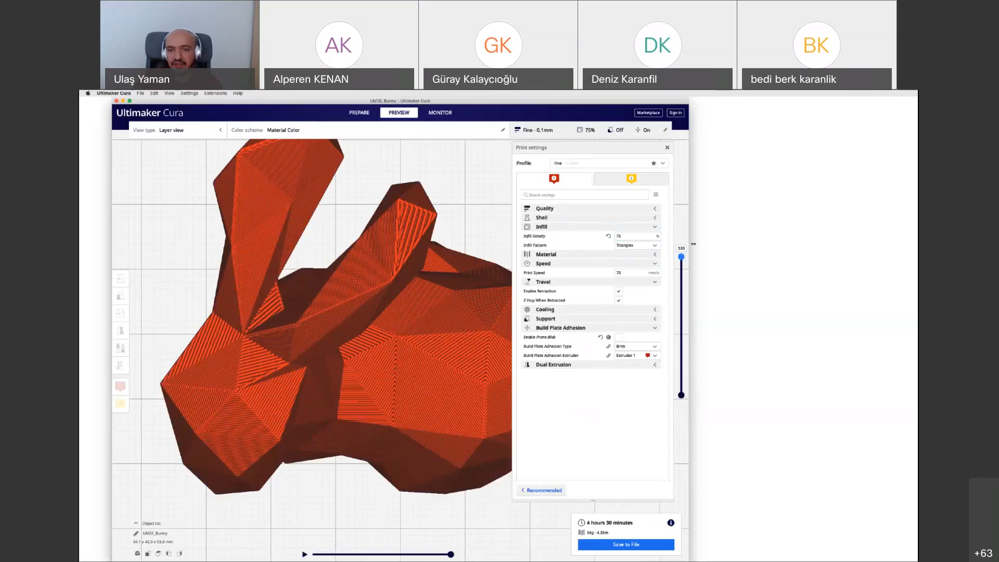
Enable support generation with Extruder 1 as the support extruder and placement set to Everywhere
click(549, 228)
click(598, 300)
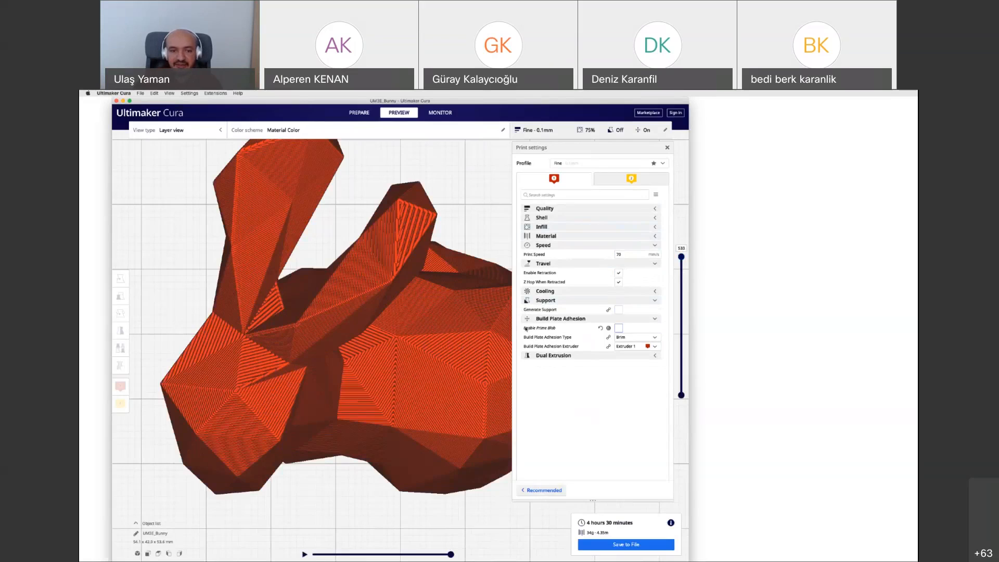
click(619, 310)
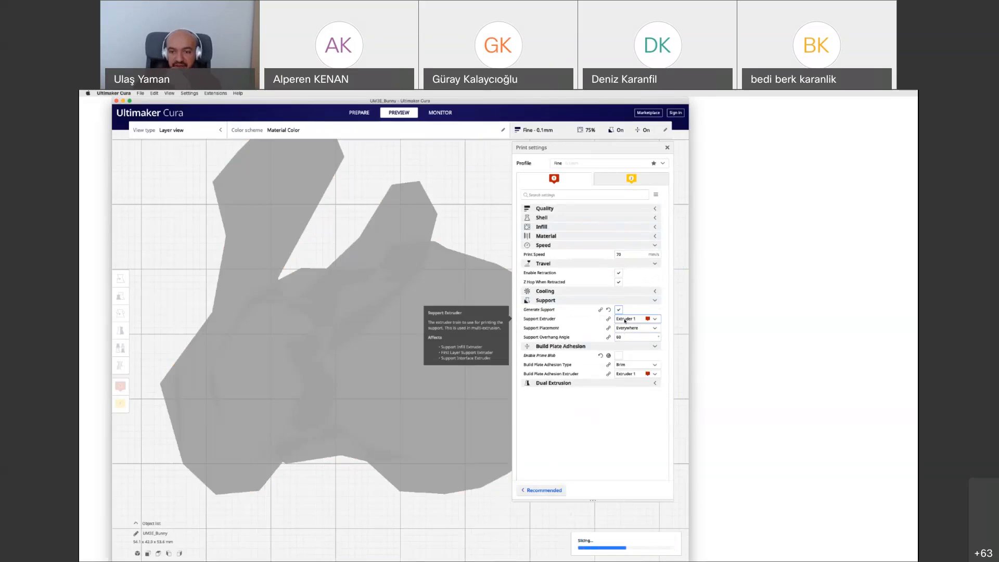
click(627, 319)
click(631, 327)
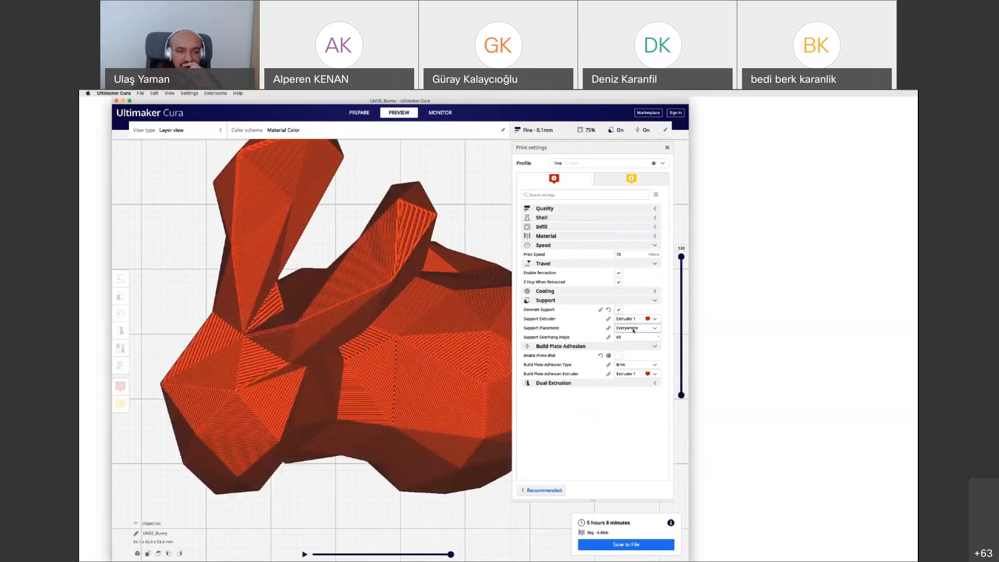
click(633, 328)
click(632, 330)
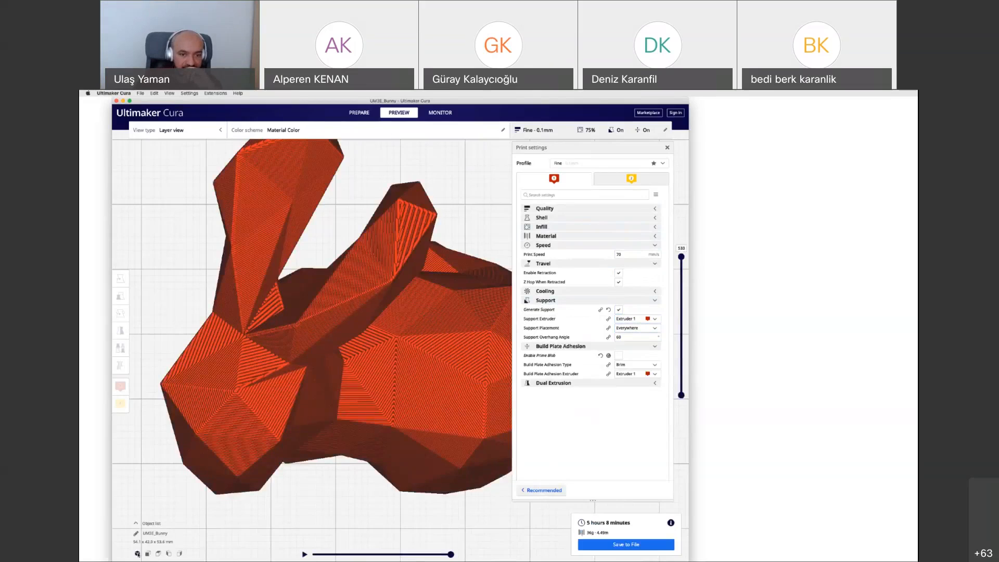
Set the support overhang angle to 45° after viewing the bunny in 3D
click(137, 552)
scroll(378, 441, up, 3)
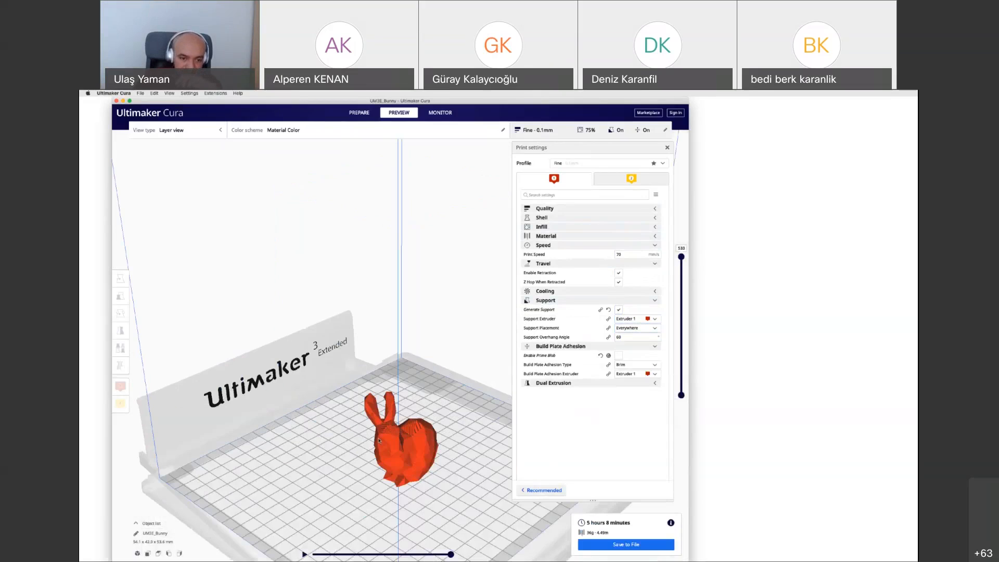
scroll(379, 440, up, 1)
right_drag(361, 485, 451, 486)
right_drag(361, 486, 361, 485)
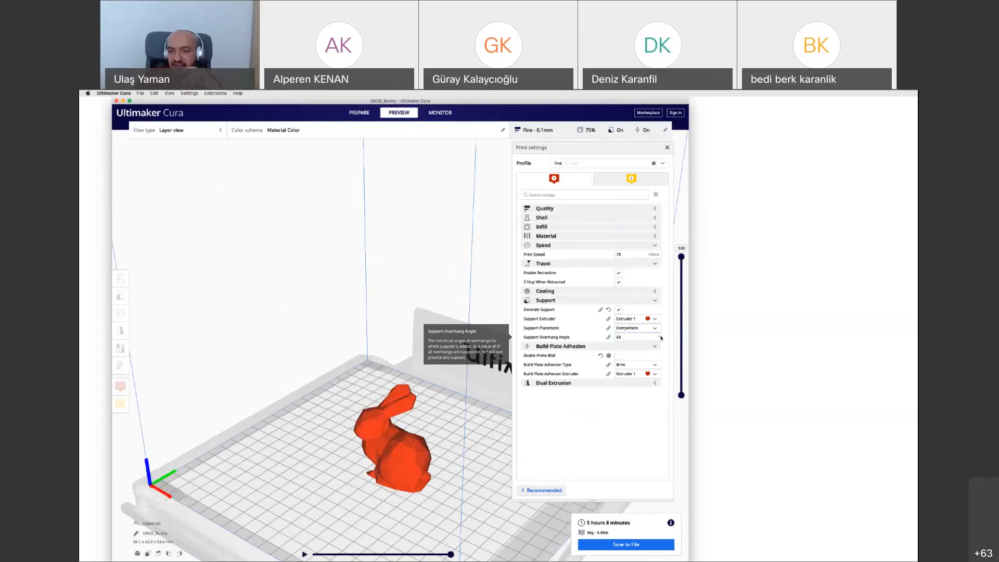
drag(636, 337, 596, 336)
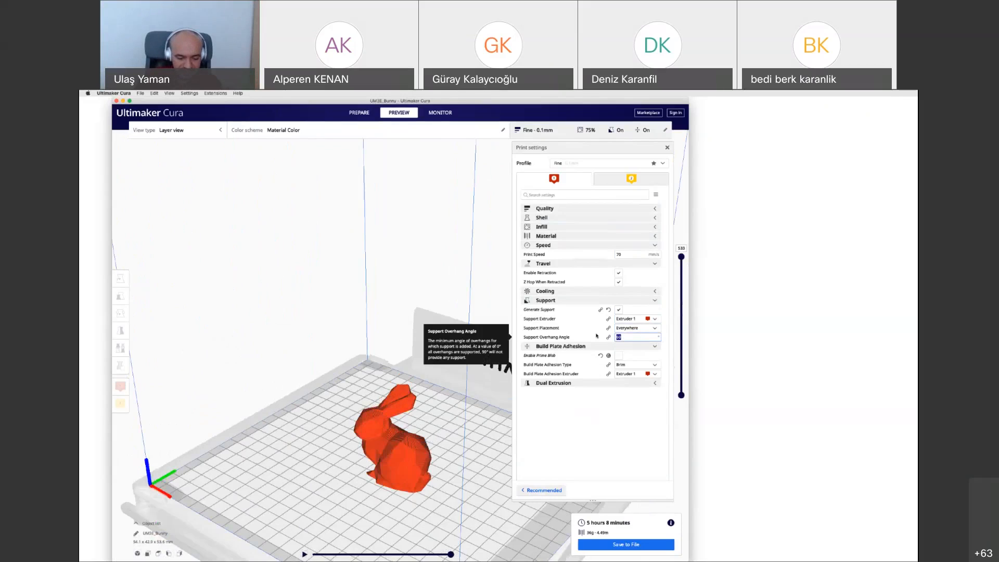
text(45)
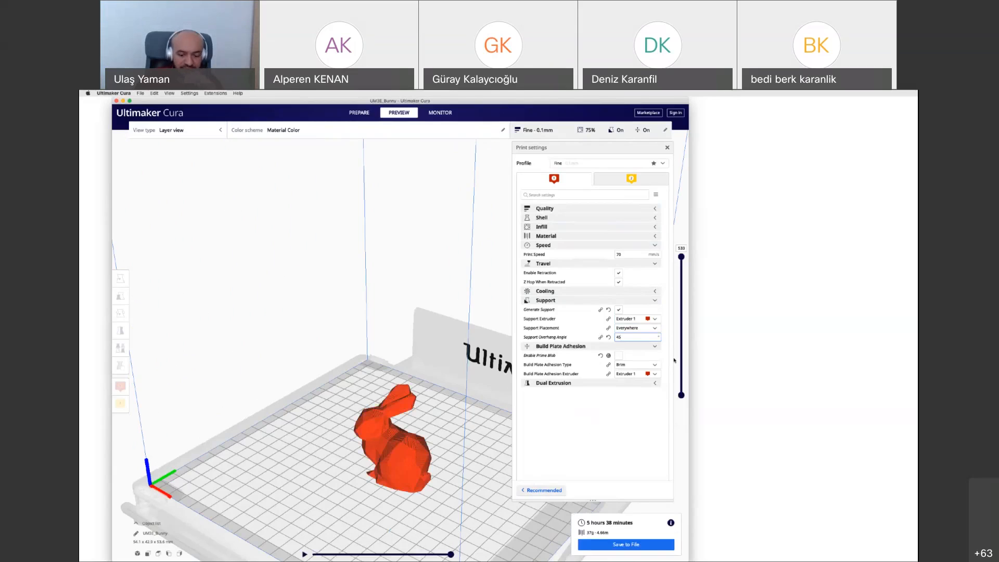
Set the support overhang angle to 30° and inspect the resliced bunny from several sides
scroll(385, 469, up, 1)
right_drag(378, 504, 383, 504)
double_click(616, 337)
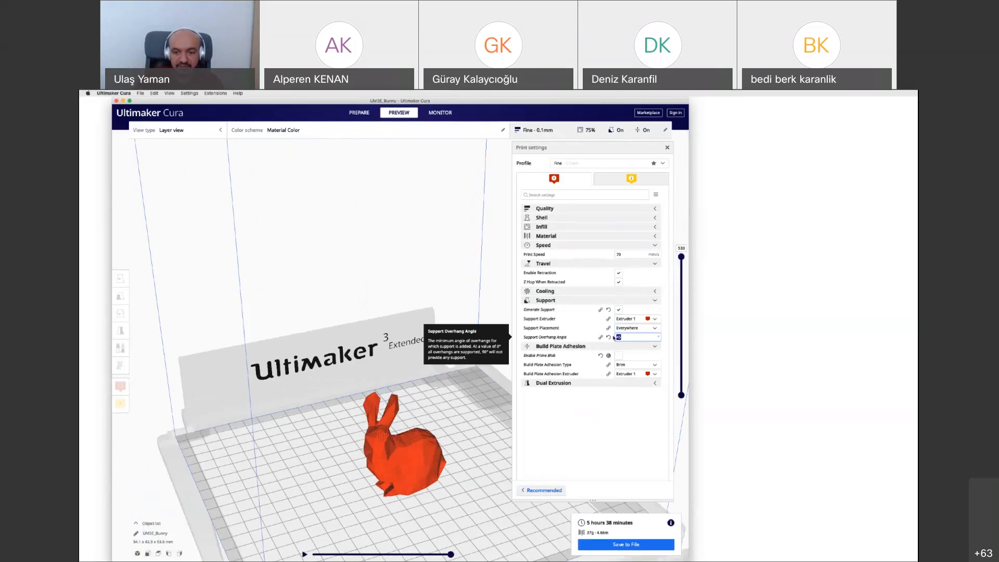
text(30)
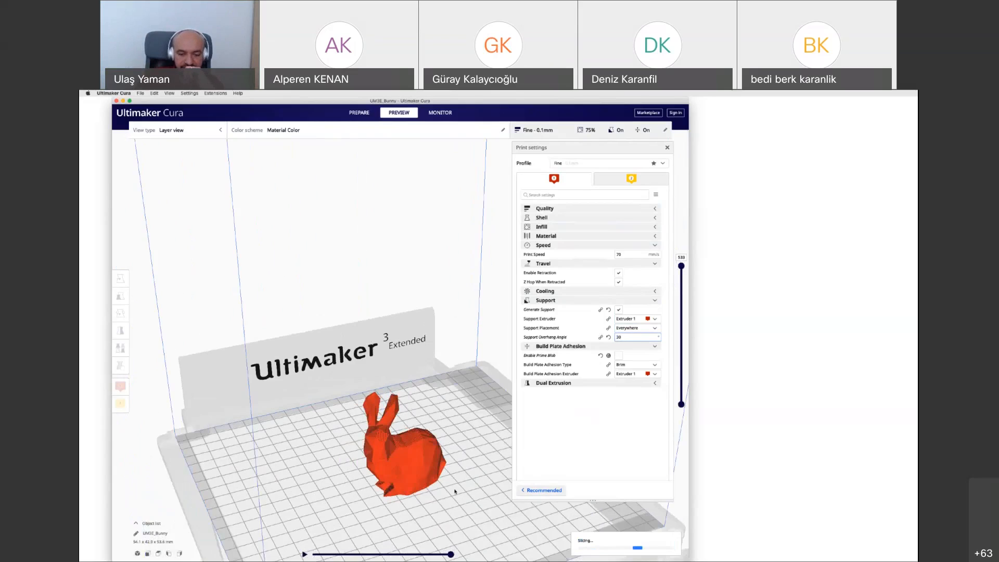
right_drag(454, 491, 454, 491)
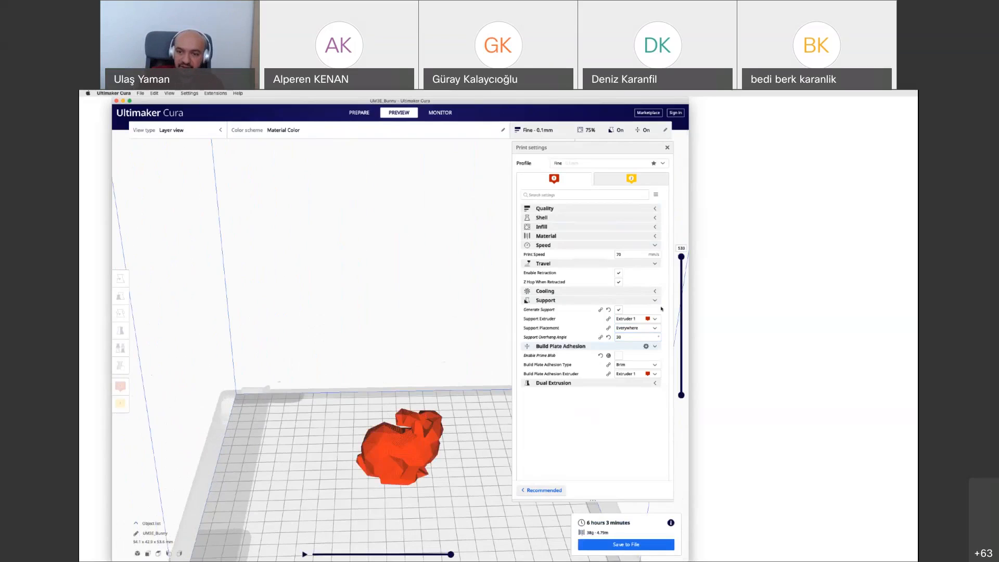
mouse_move(681, 257)
mouse_down()
mouse_move(674, 365)
mouse_move(691, 251)
mouse_up()
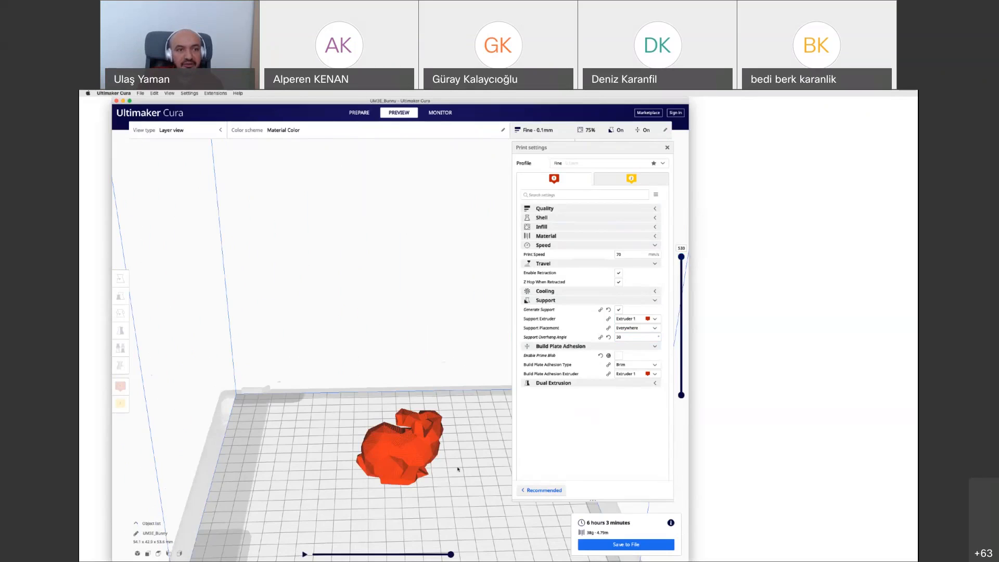
key(Left)
key(Left)
key(Left)
key(Left)
key(Left)
key(Left)
key(Left)
key(Left)
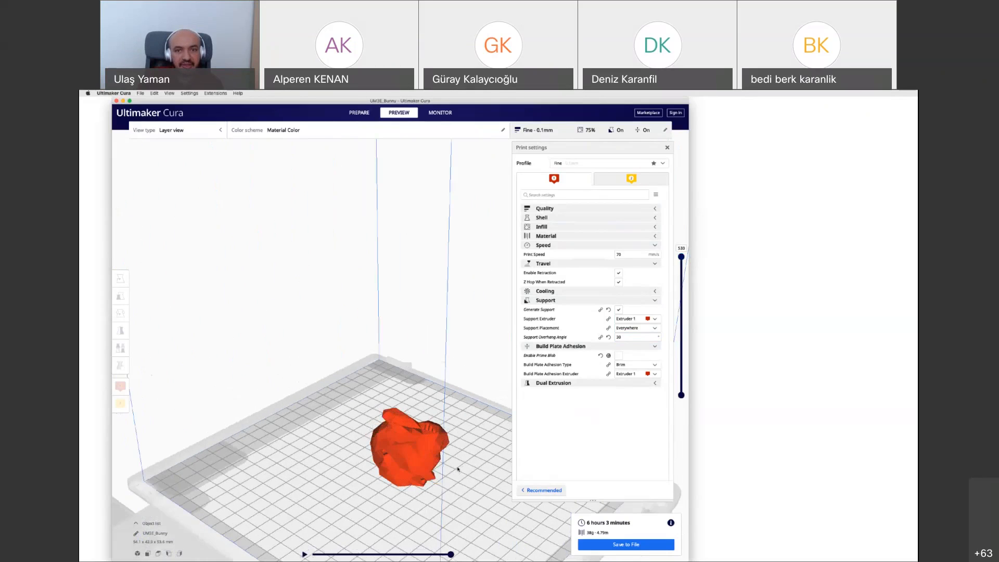
Examine the resliced bunny from all sides around the build plate in the layer preview
key(Left)
key(Left)
key(Left)
key(Left)
key(Left)
key(Left)
key(Left)
key(Left)
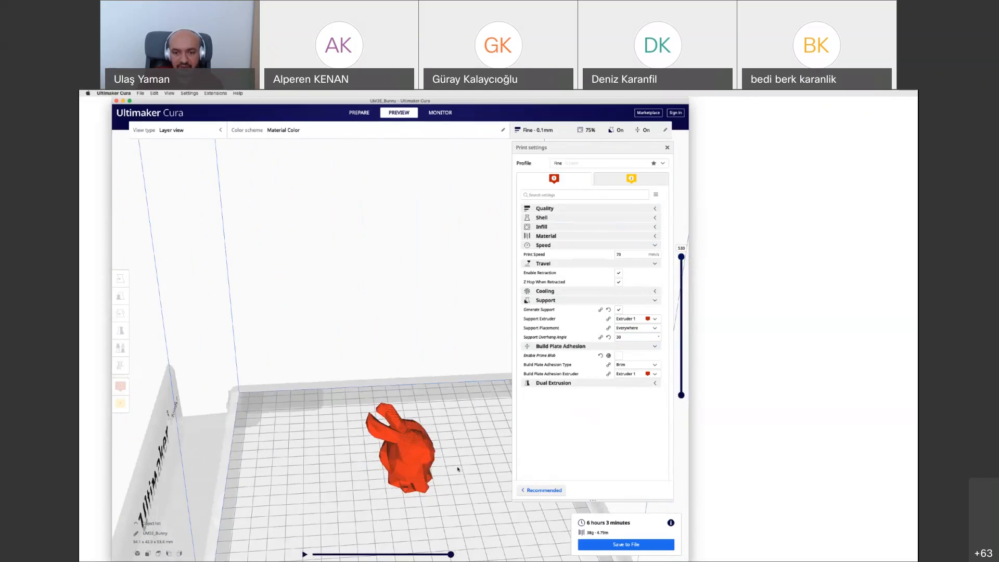
key(Left)
key(Left)
key(Left)
key(Left)
key(Left)
key(Left)
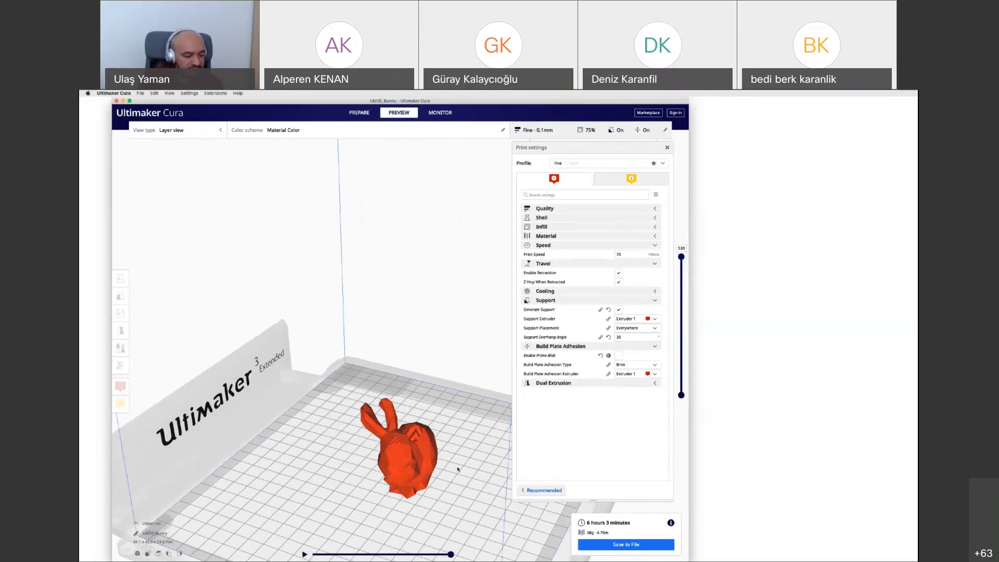
key(Left)
key(Left)
key(Left)
key(Left)
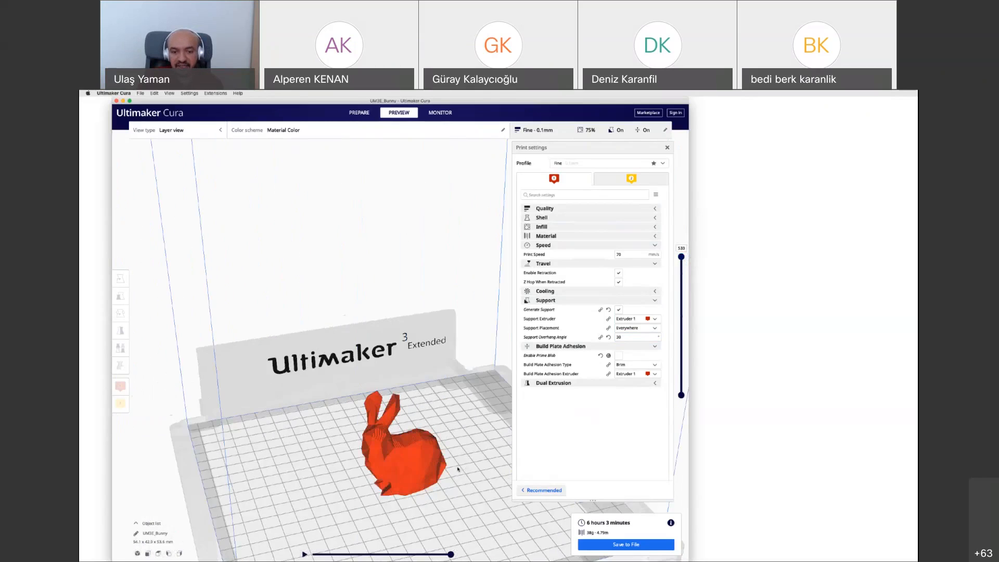
key(Left)
key(Left)
key(Left)
key(Left)
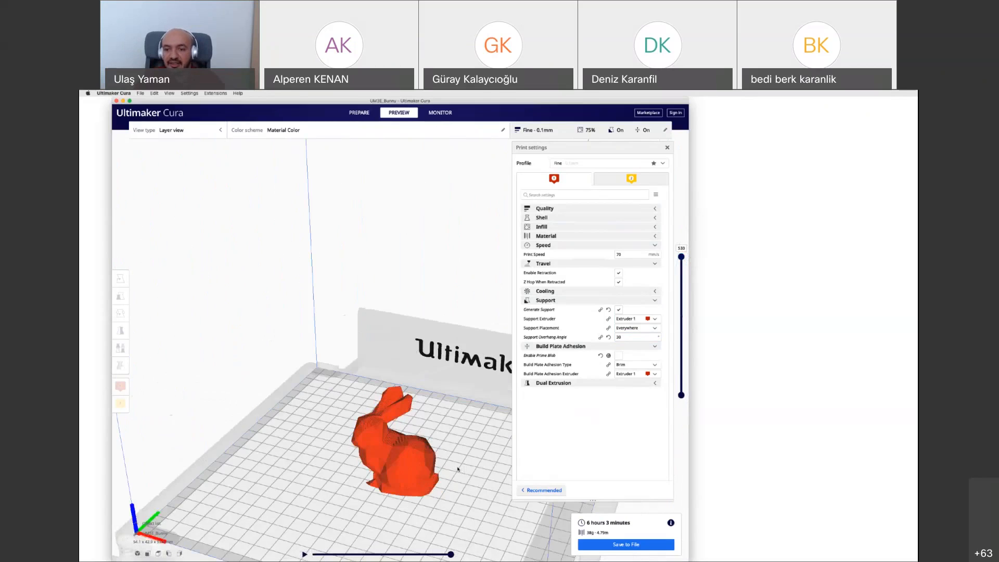
key(Left)
key(Left)
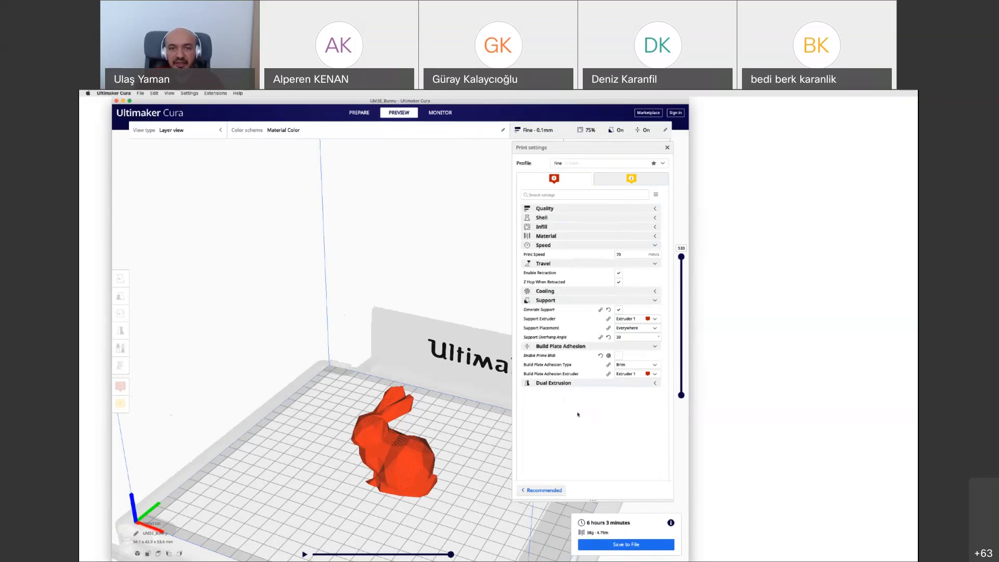
click(438, 113)
click(399, 114)
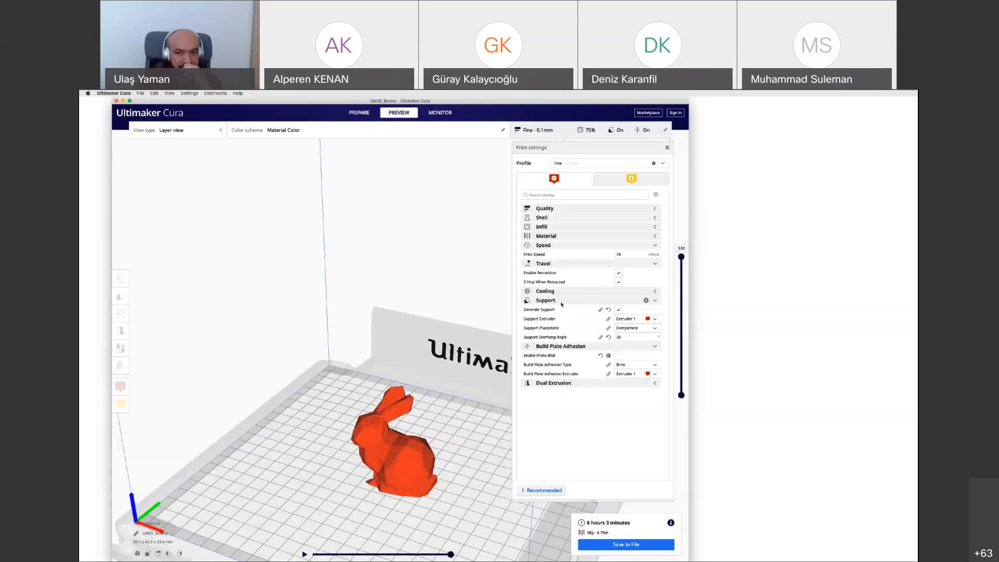
Reveal the infill settings and examine the triangular infill from above at a mid-height layer of the bunny
click(556, 230)
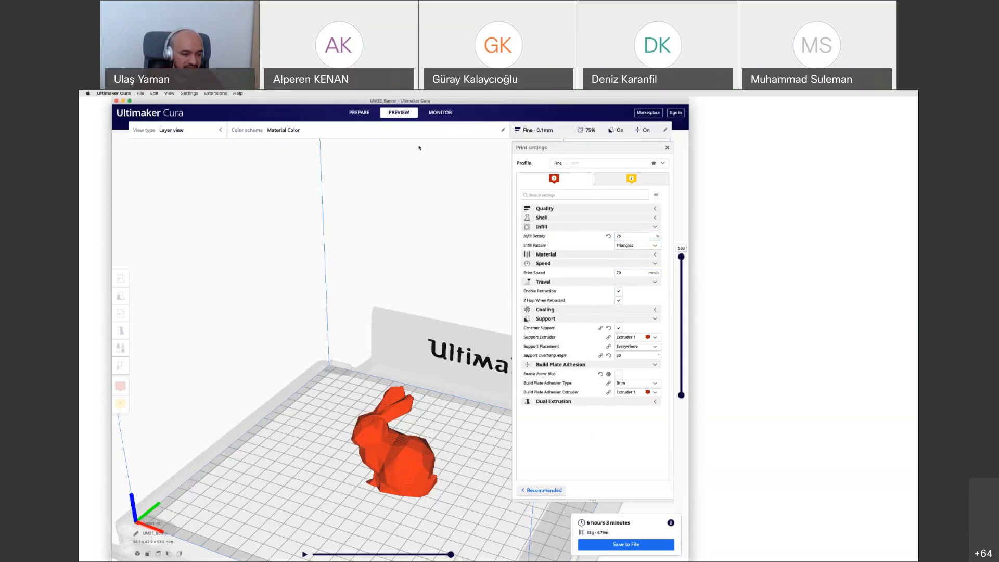
click(158, 553)
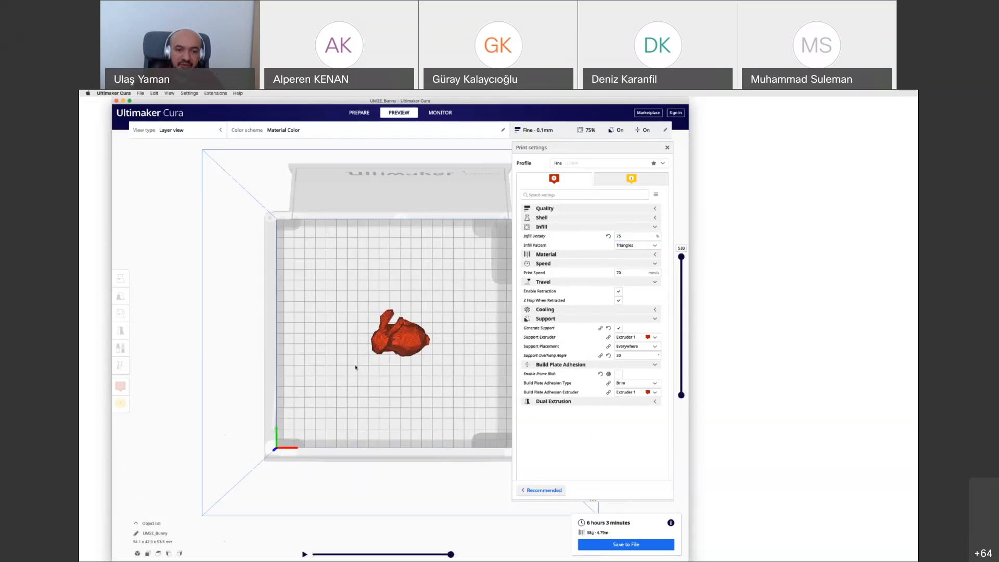
scroll(376, 344, up, 10)
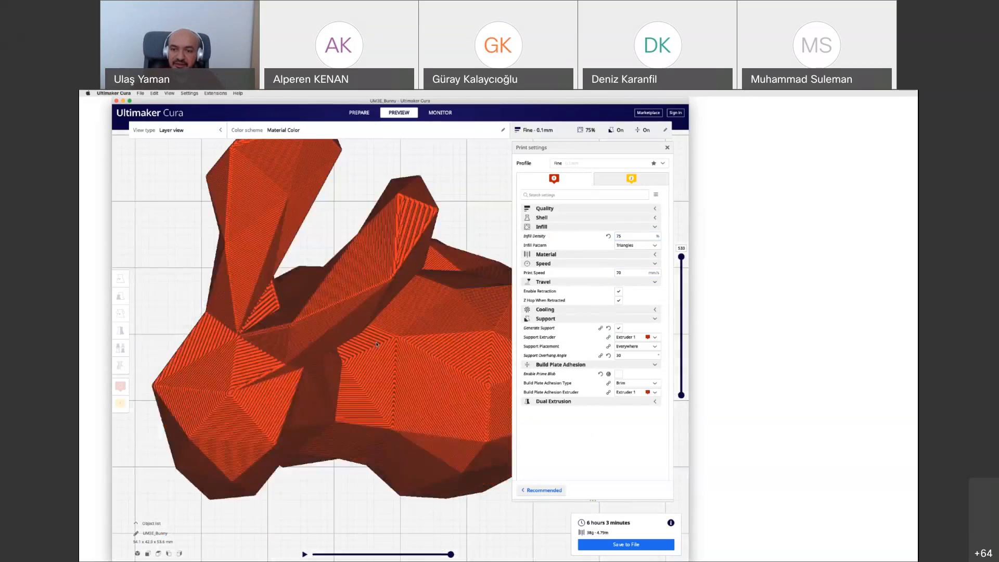
scroll(376, 344, down, 1)
drag(681, 257, 680, 322)
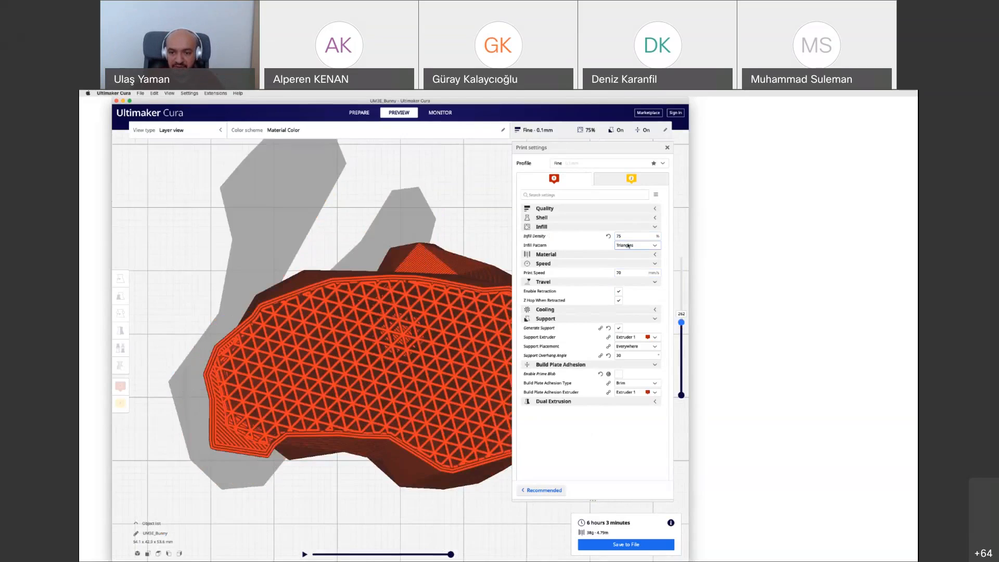
Set the infill pattern to Concentric and inspect the resliced infill at several successively higher layers
click(628, 246)
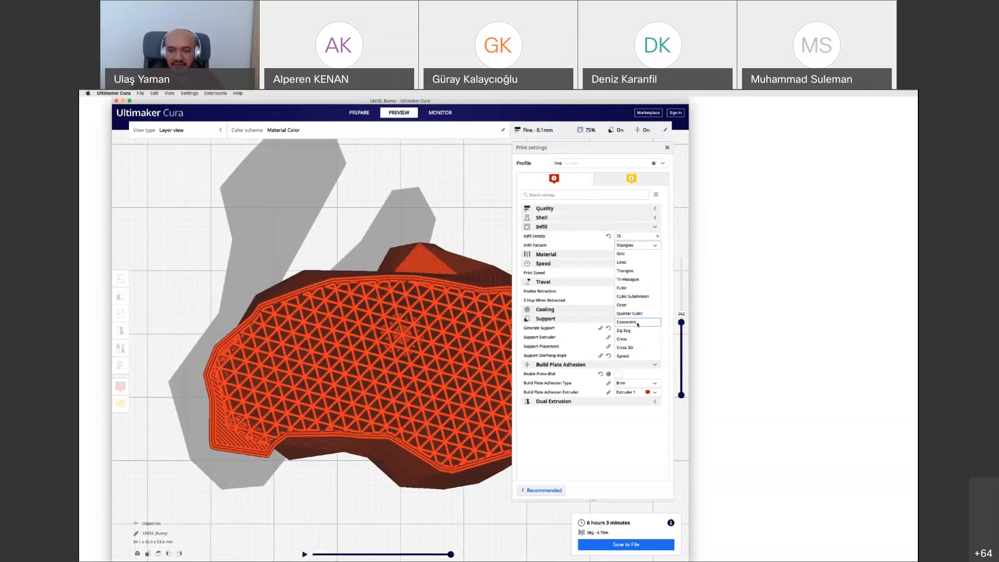
click(637, 323)
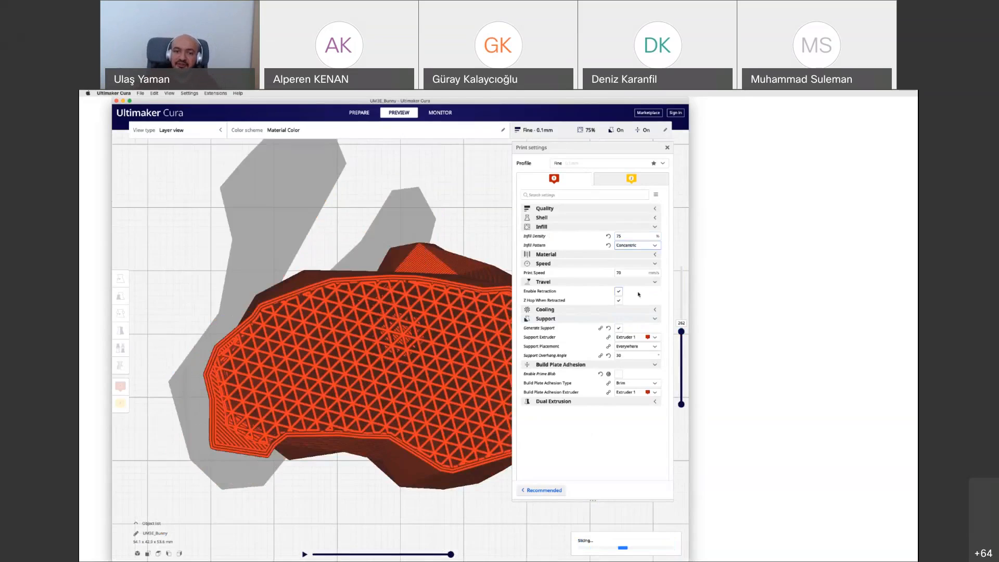
mouse_move(638, 293)
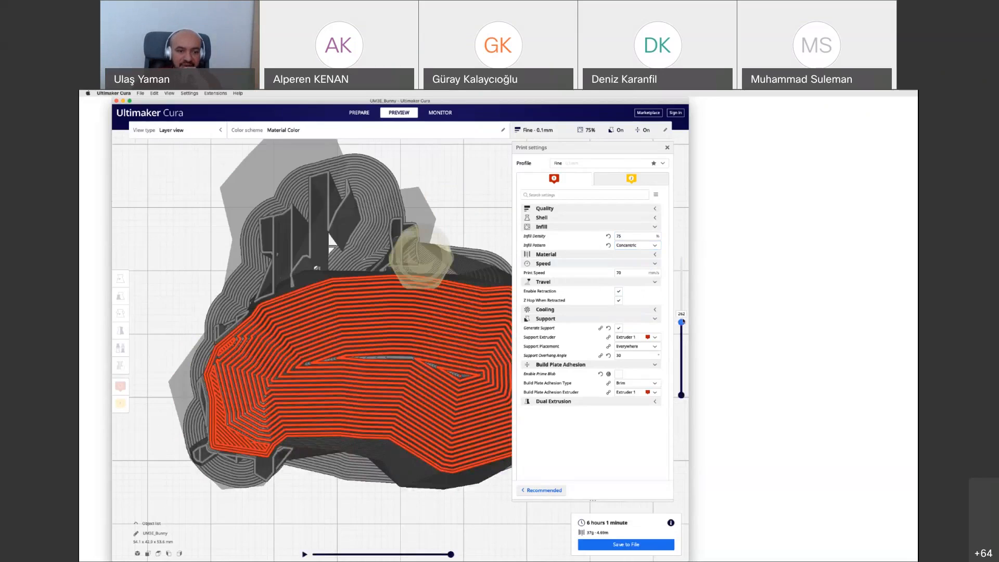
mouse_move(682, 322)
mouse_down()
mouse_move(685, 264)
mouse_move(682, 367)
mouse_move(687, 316)
mouse_up()
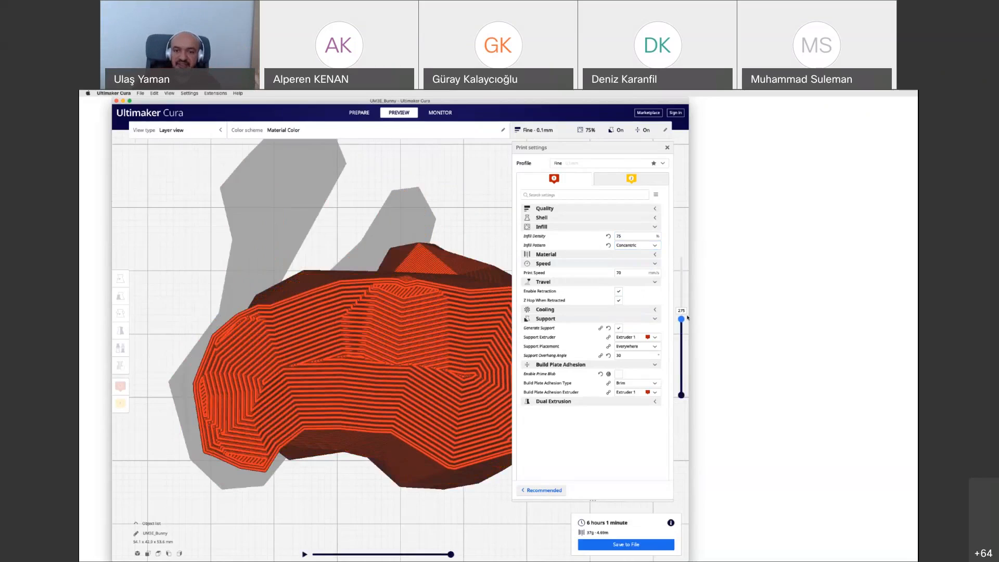
drag(687, 317, 686, 308)
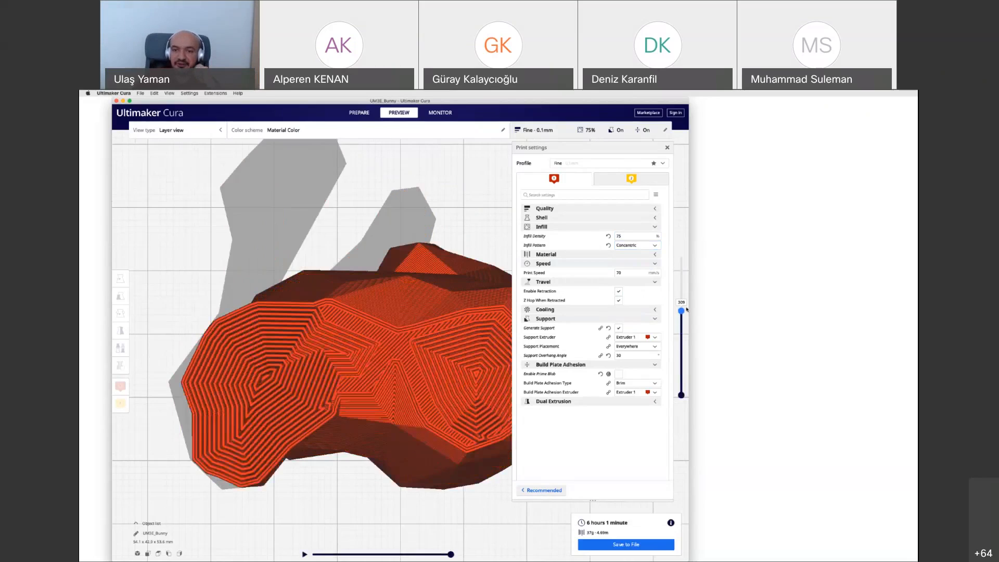
Set the infill pattern to Gyroid and inspect the resliced infill at a slightly lower layer
click(629, 250)
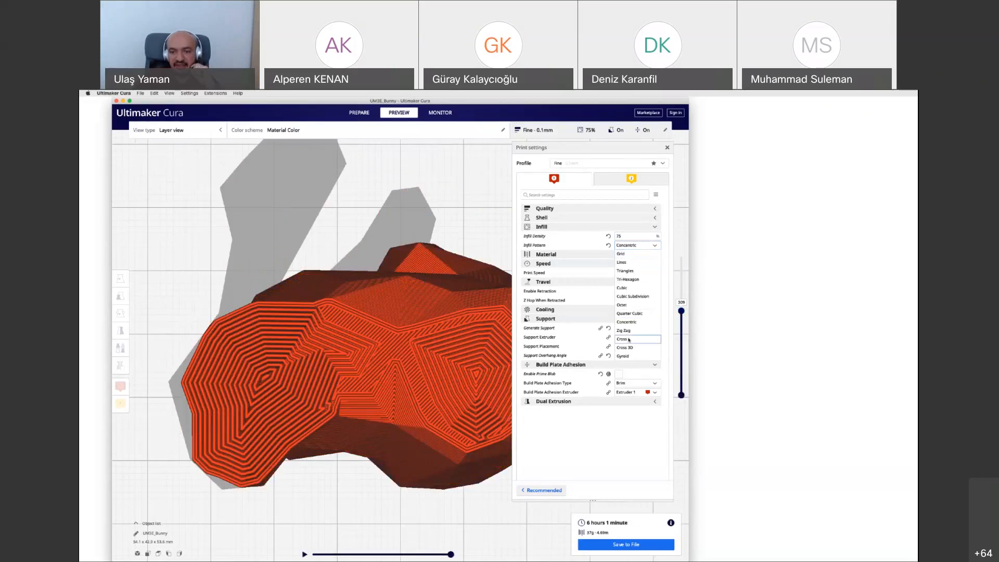
click(630, 356)
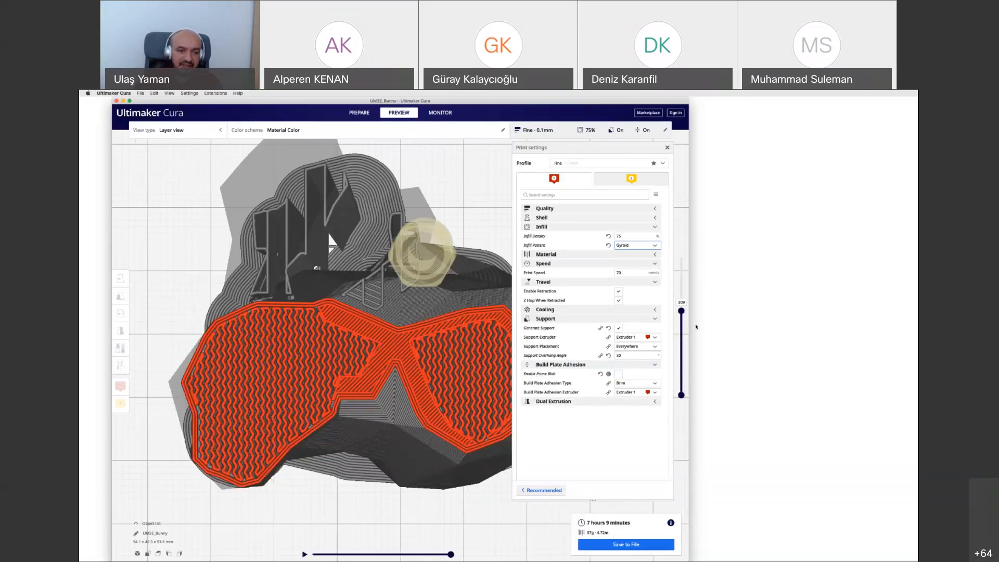
mouse_move(680, 310)
mouse_down()
mouse_move(682, 330)
mouse_move(683, 322)
mouse_up()
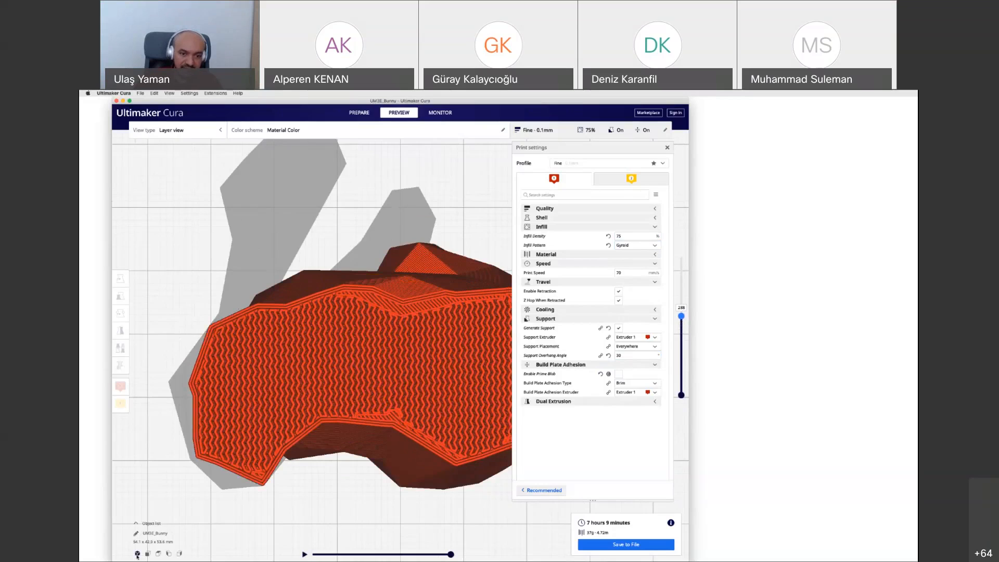
Examine the bunny in 3D using the X-Ray view type
click(137, 554)
scroll(371, 406, up, 5)
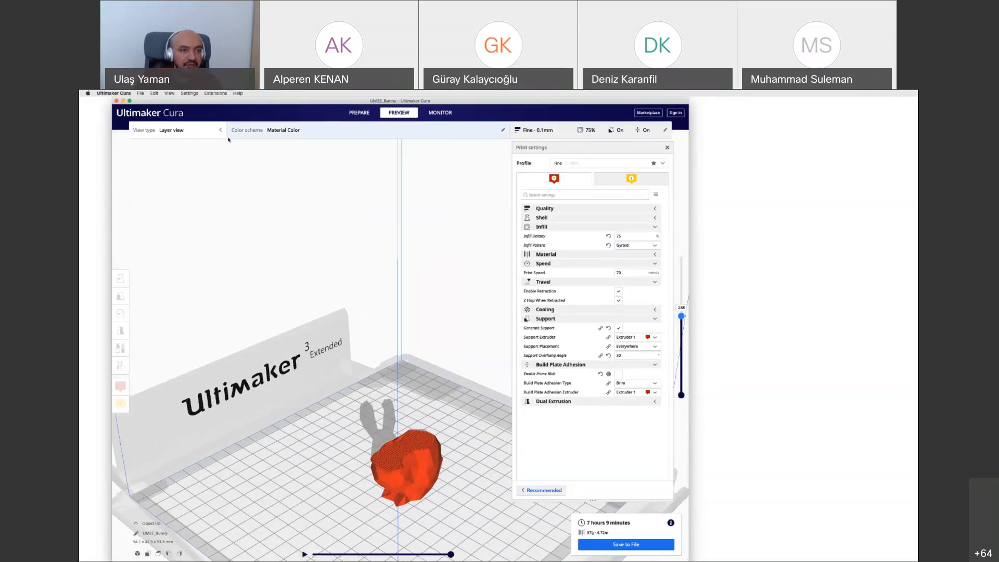
click(198, 131)
click(182, 155)
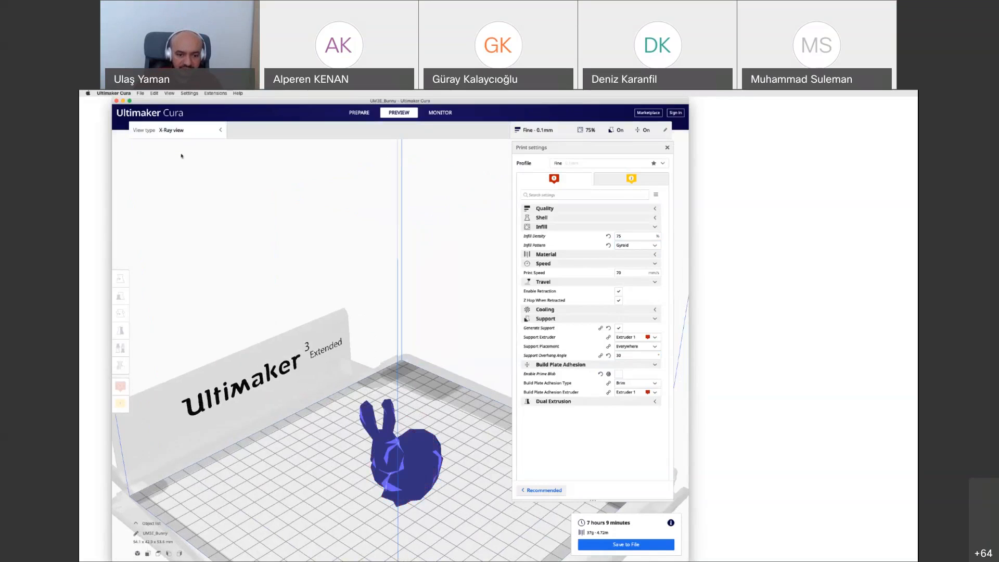
scroll(413, 528, up, 3)
scroll(412, 527, down, 3)
scroll(397, 489, up, 2)
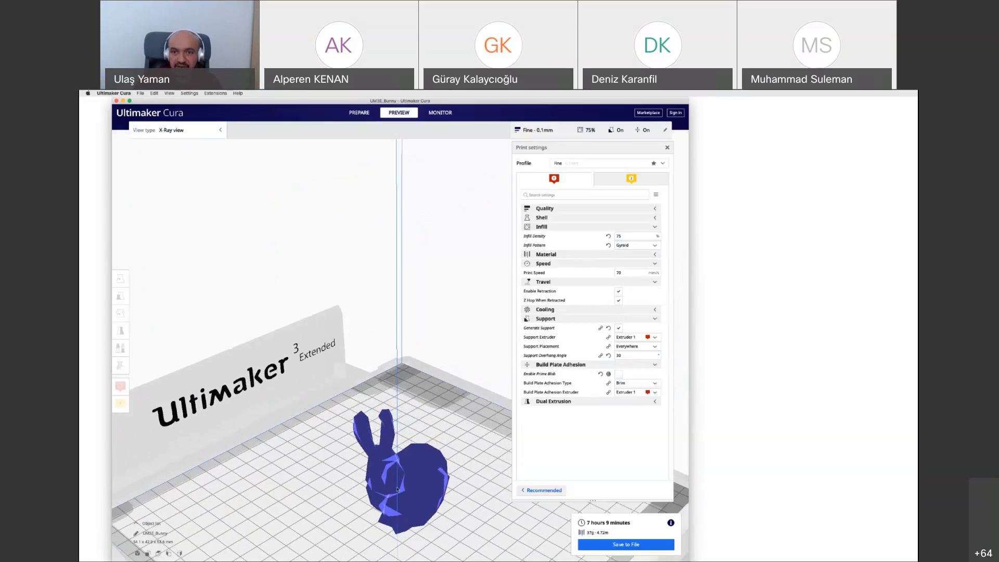
click(567, 134)
click(567, 134)
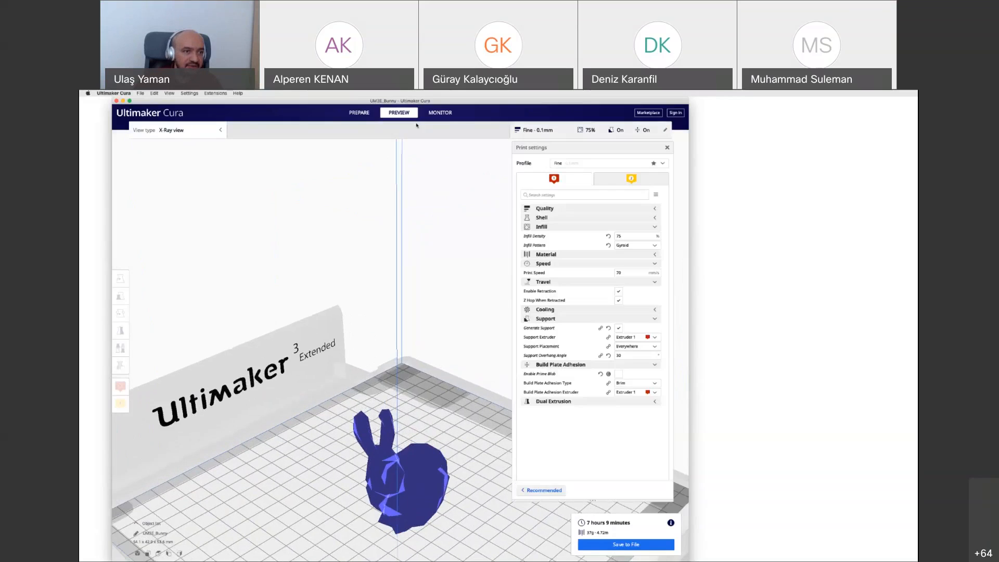
Return to Layer view and inspect the gyroid infill in 3D with the displayed layer lowered
click(186, 131)
click(178, 145)
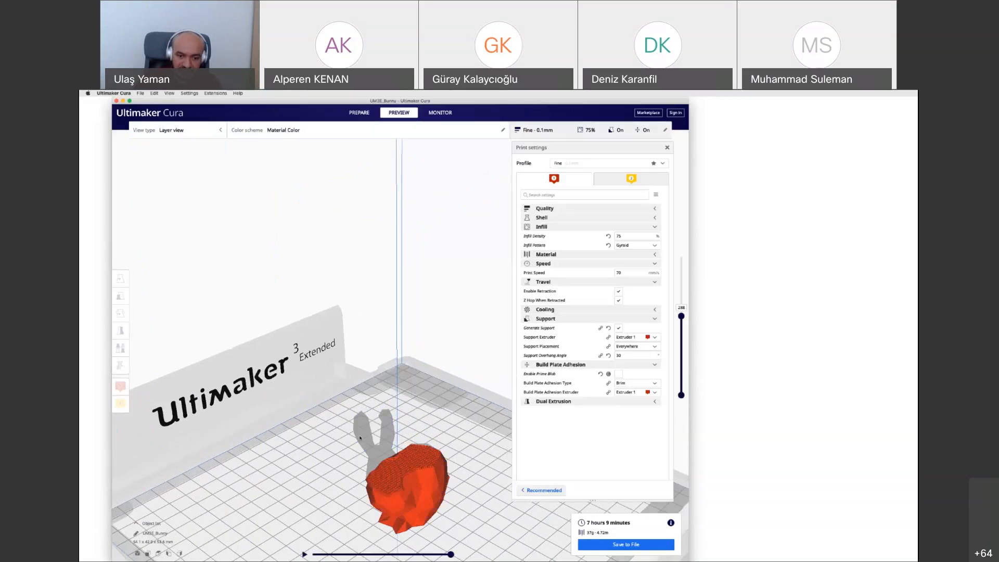
scroll(377, 501, up, 2)
scroll(378, 501, down, 1)
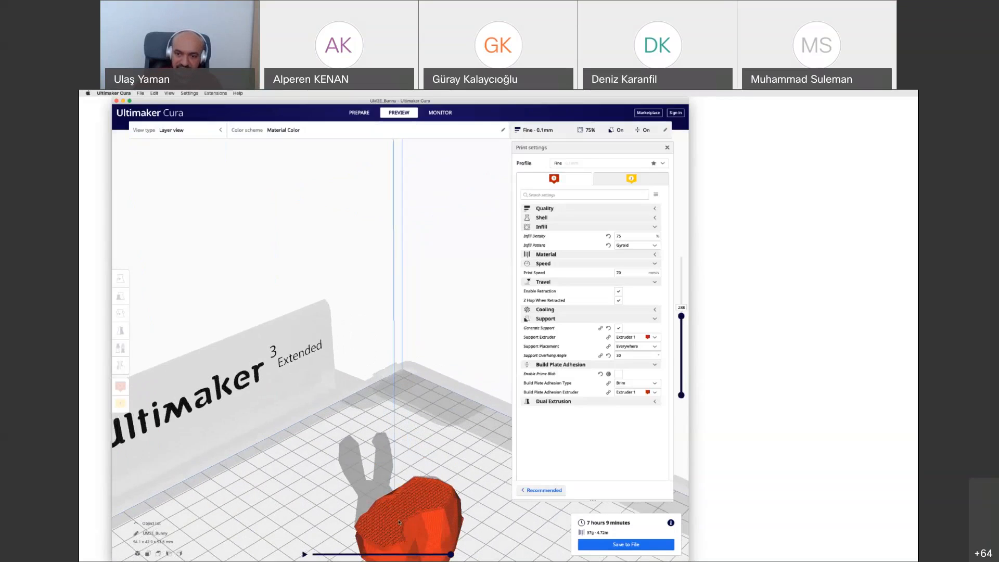
scroll(399, 522, down, 1)
drag(681, 322, 682, 339)
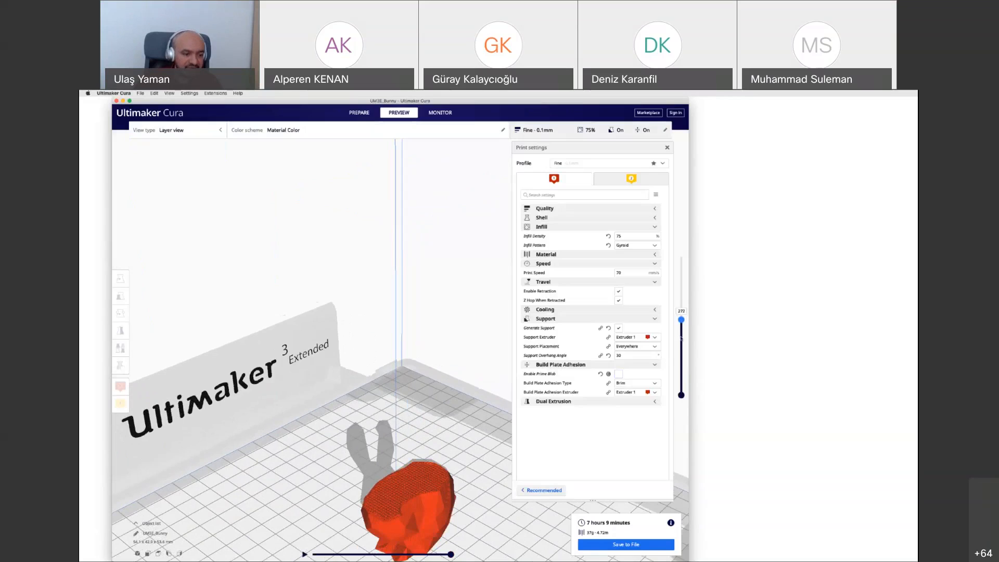
Compare the gyroid infill from above across successively higher layers up to the bunny's head
click(158, 553)
scroll(382, 344, up, 10)
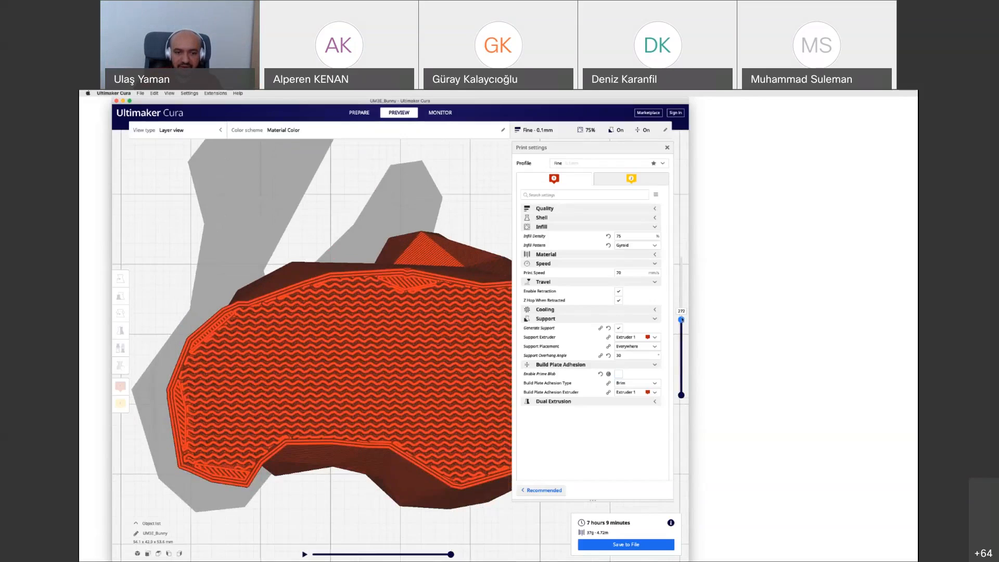
drag(682, 320, 682, 308)
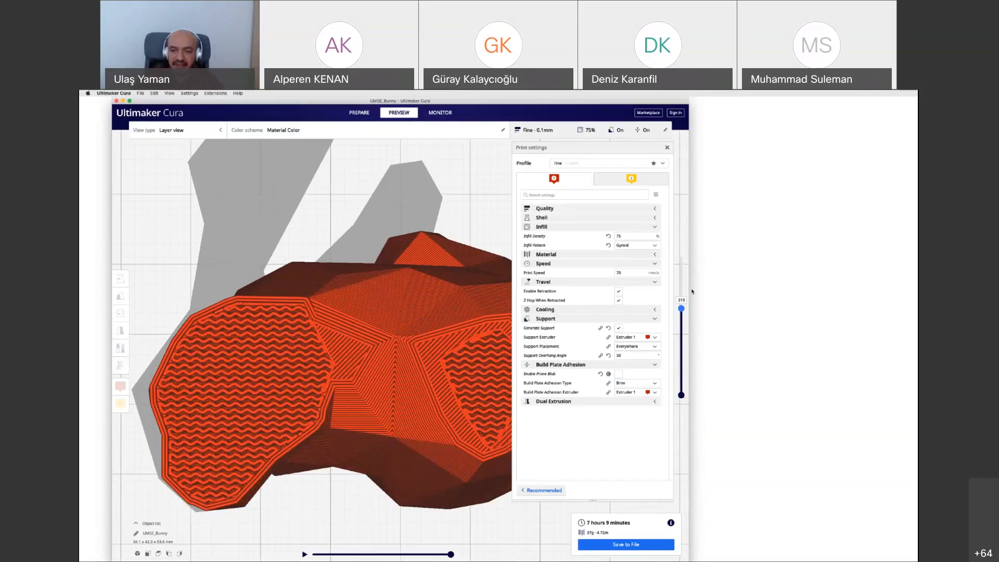
drag(681, 308, 681, 301)
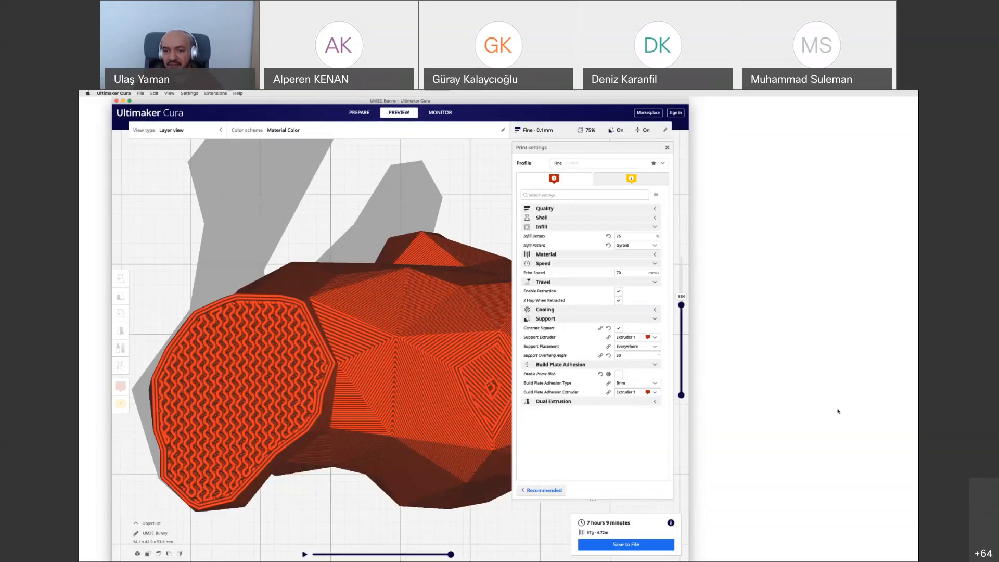
Reveal the material temperature settings and return to a 3D view of the build volume
click(567, 254)
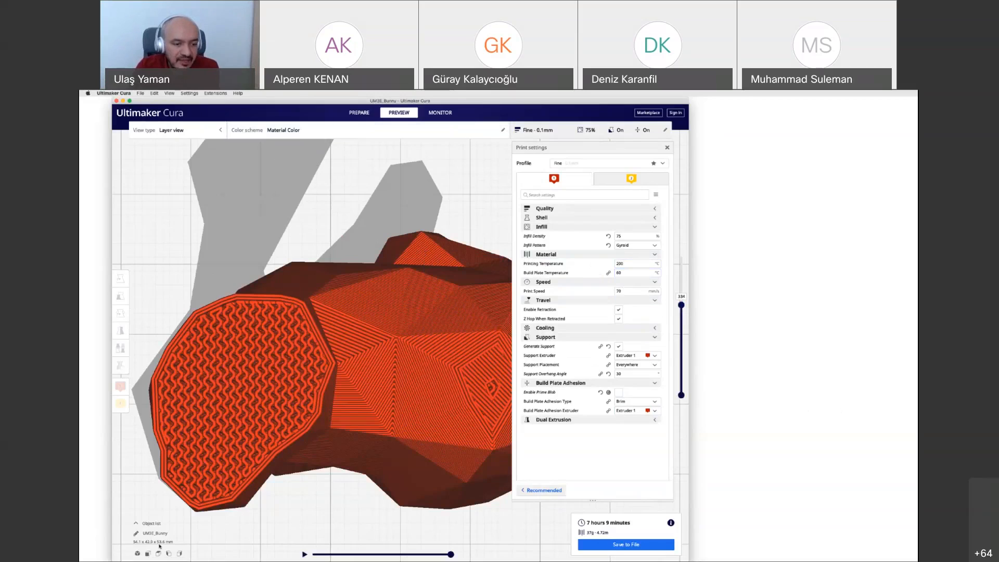
click(137, 554)
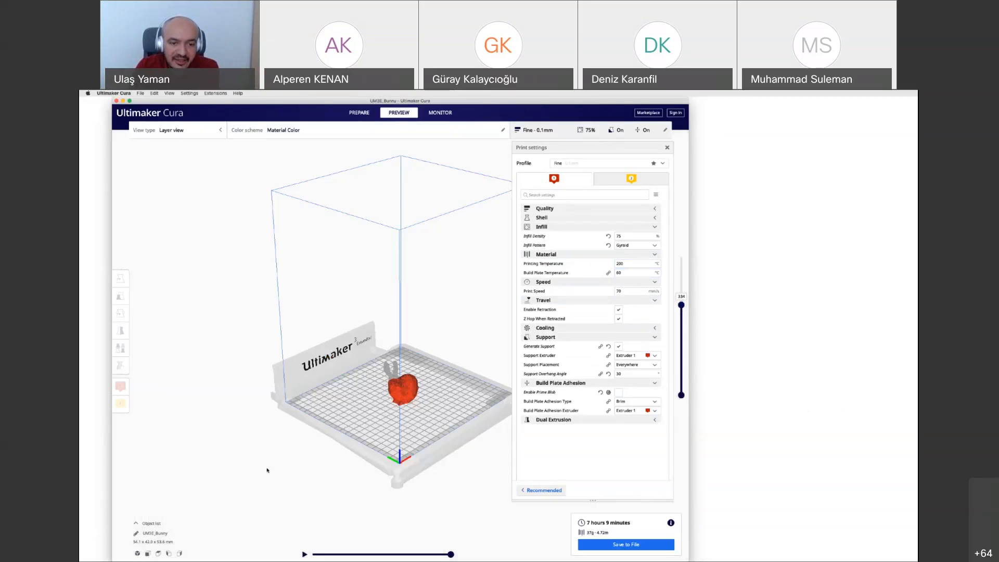
right_drag(267, 470, 419, 451)
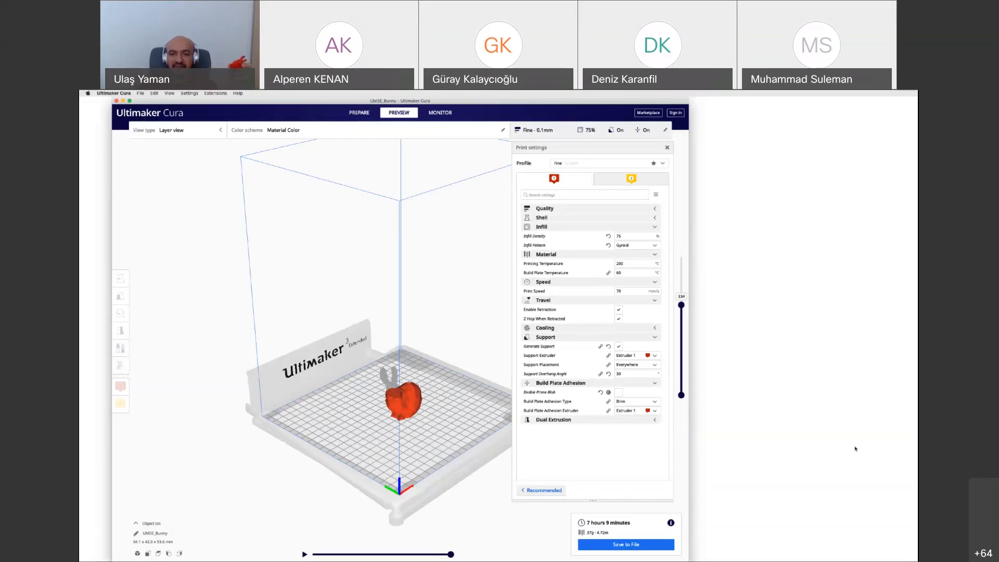
Close the print settings to uncover the full sliced preview
mouse_move(546, 292)
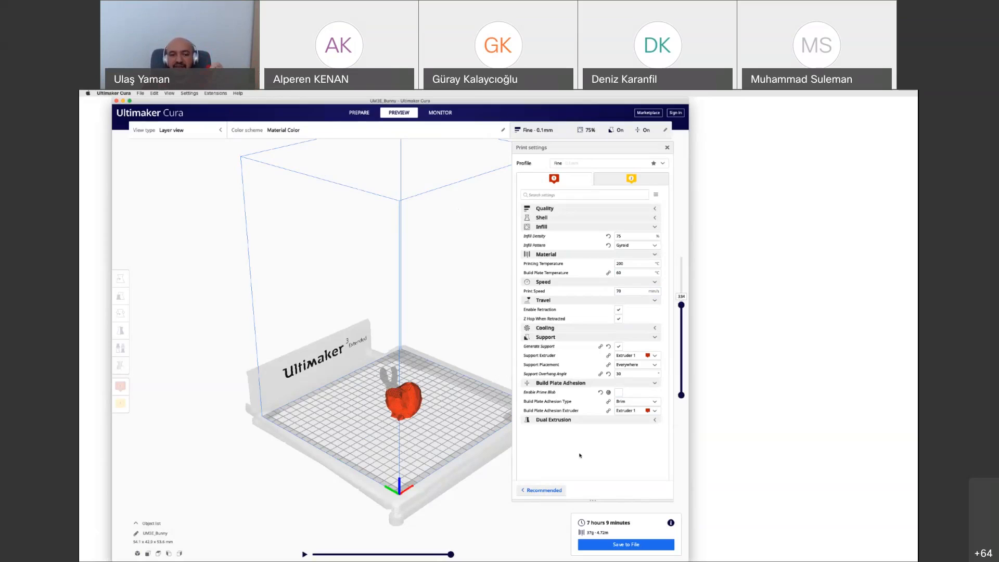
click(550, 133)
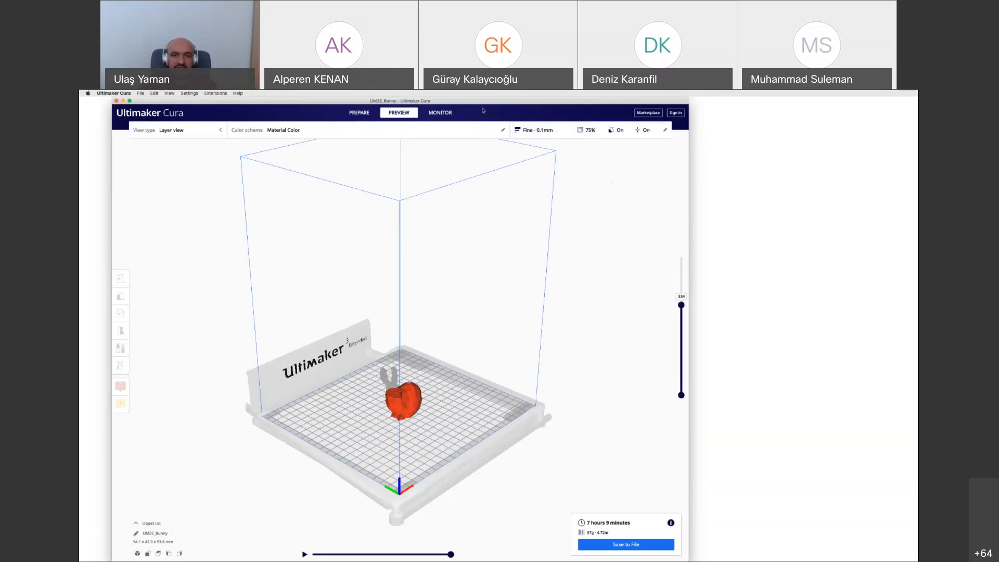
click(453, 113)
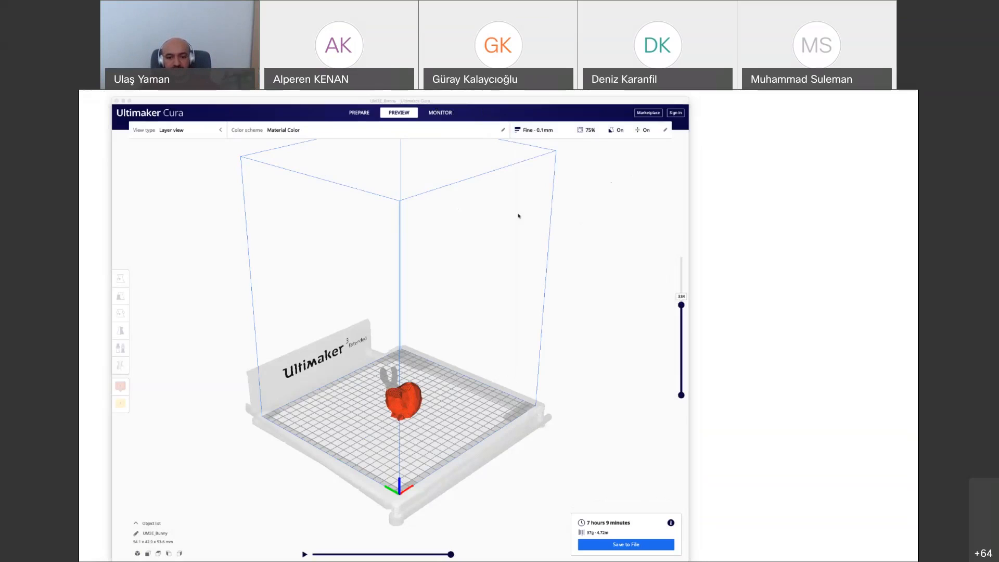